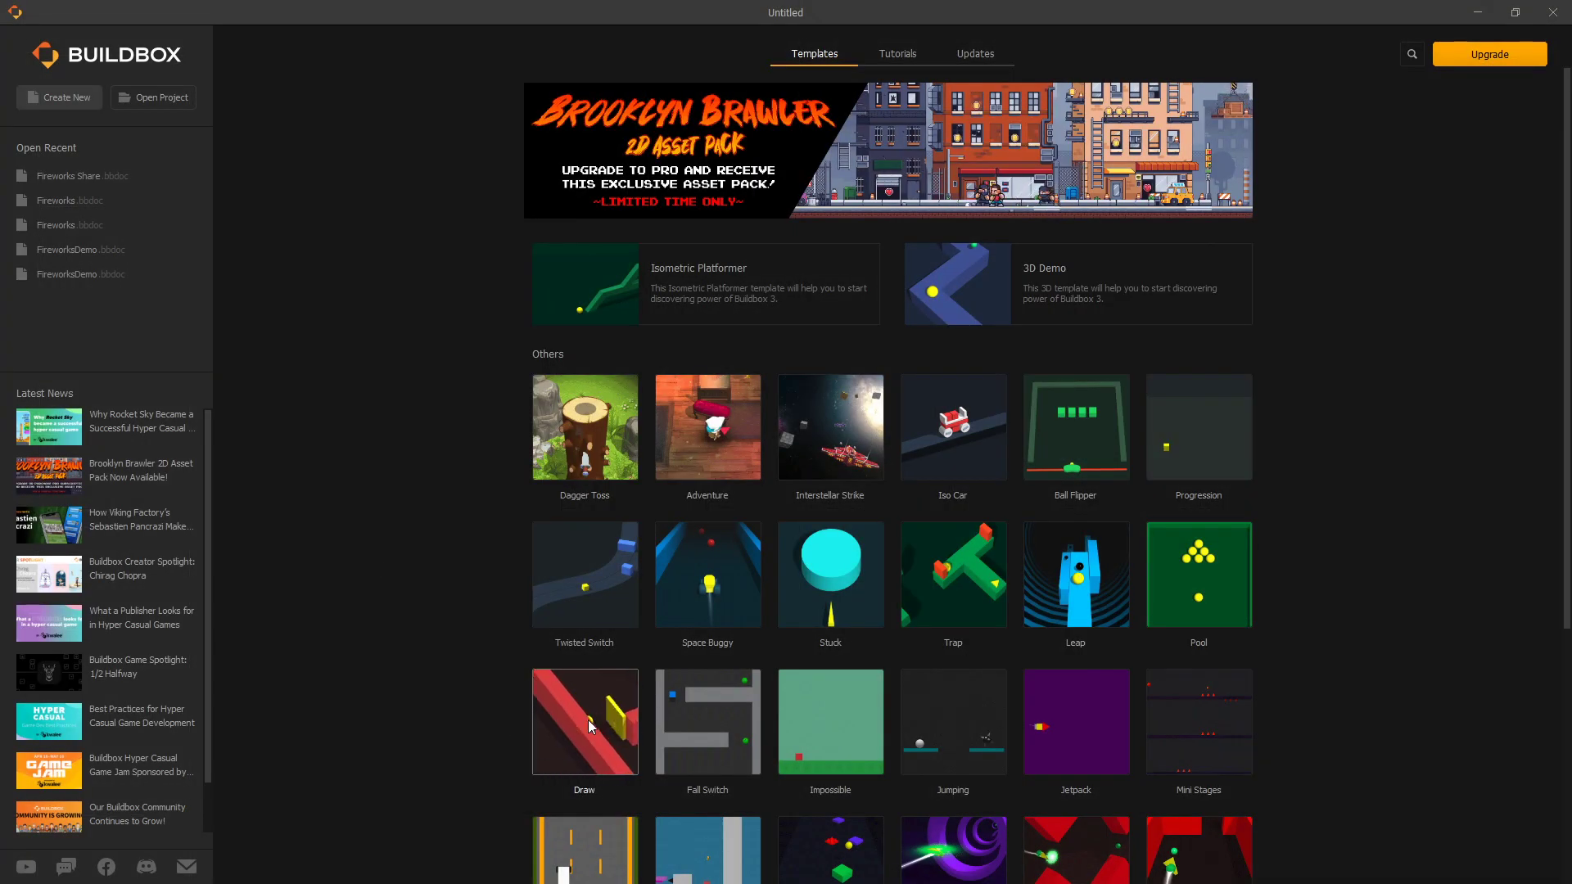
Open the Draw template and play-test its level in the preview, moving the ball around the first room.
{"action": "left_click", "coordinate": [596, 714]}
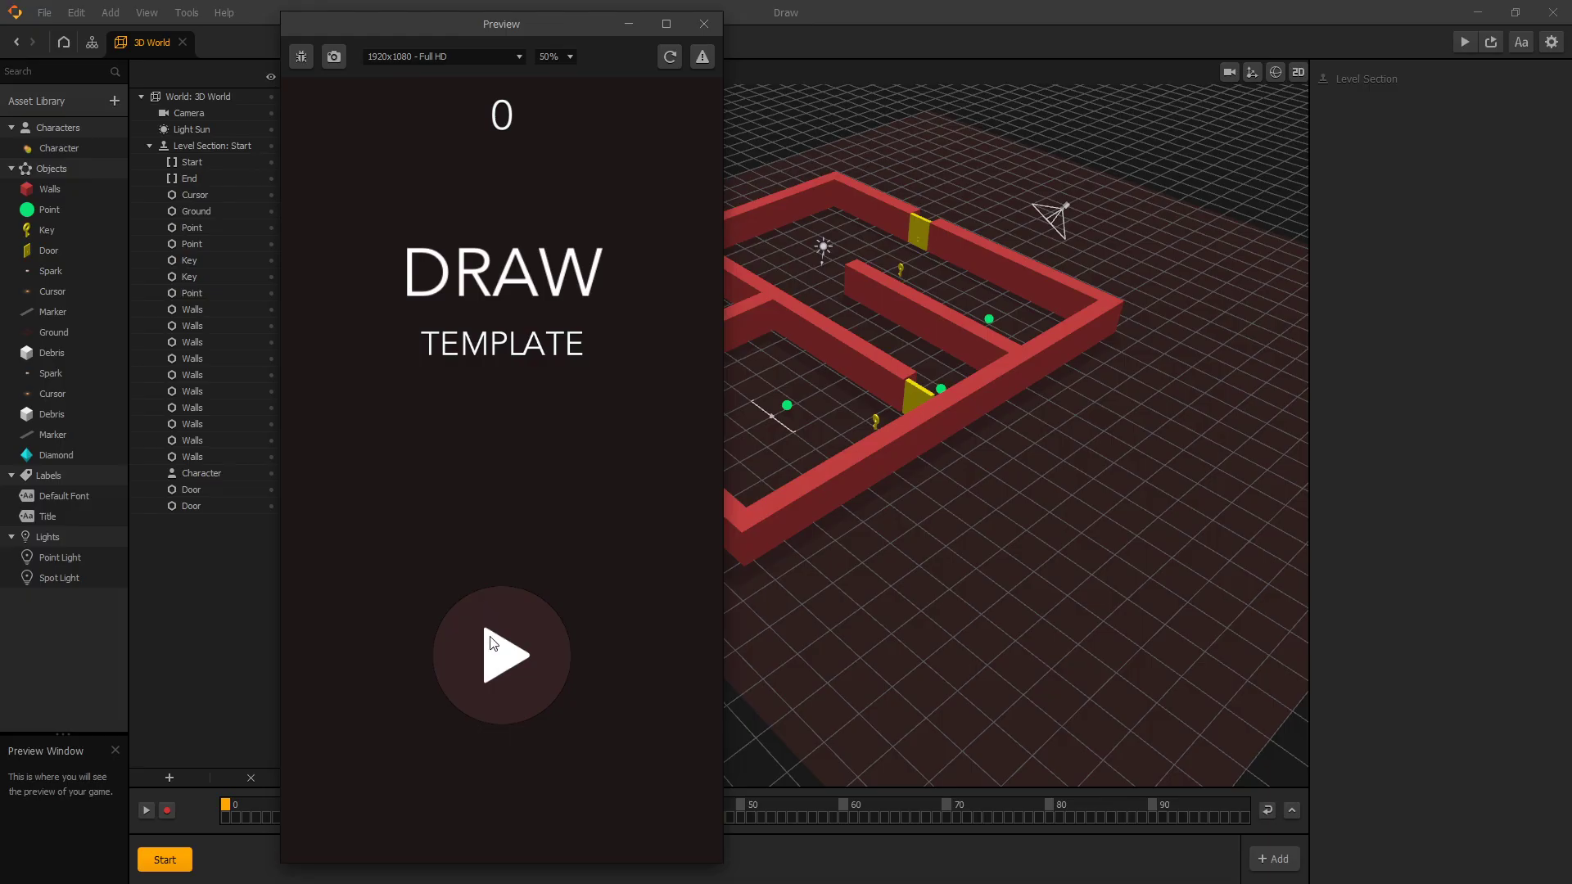
{"action": "left_click", "coordinate": [494, 647]}
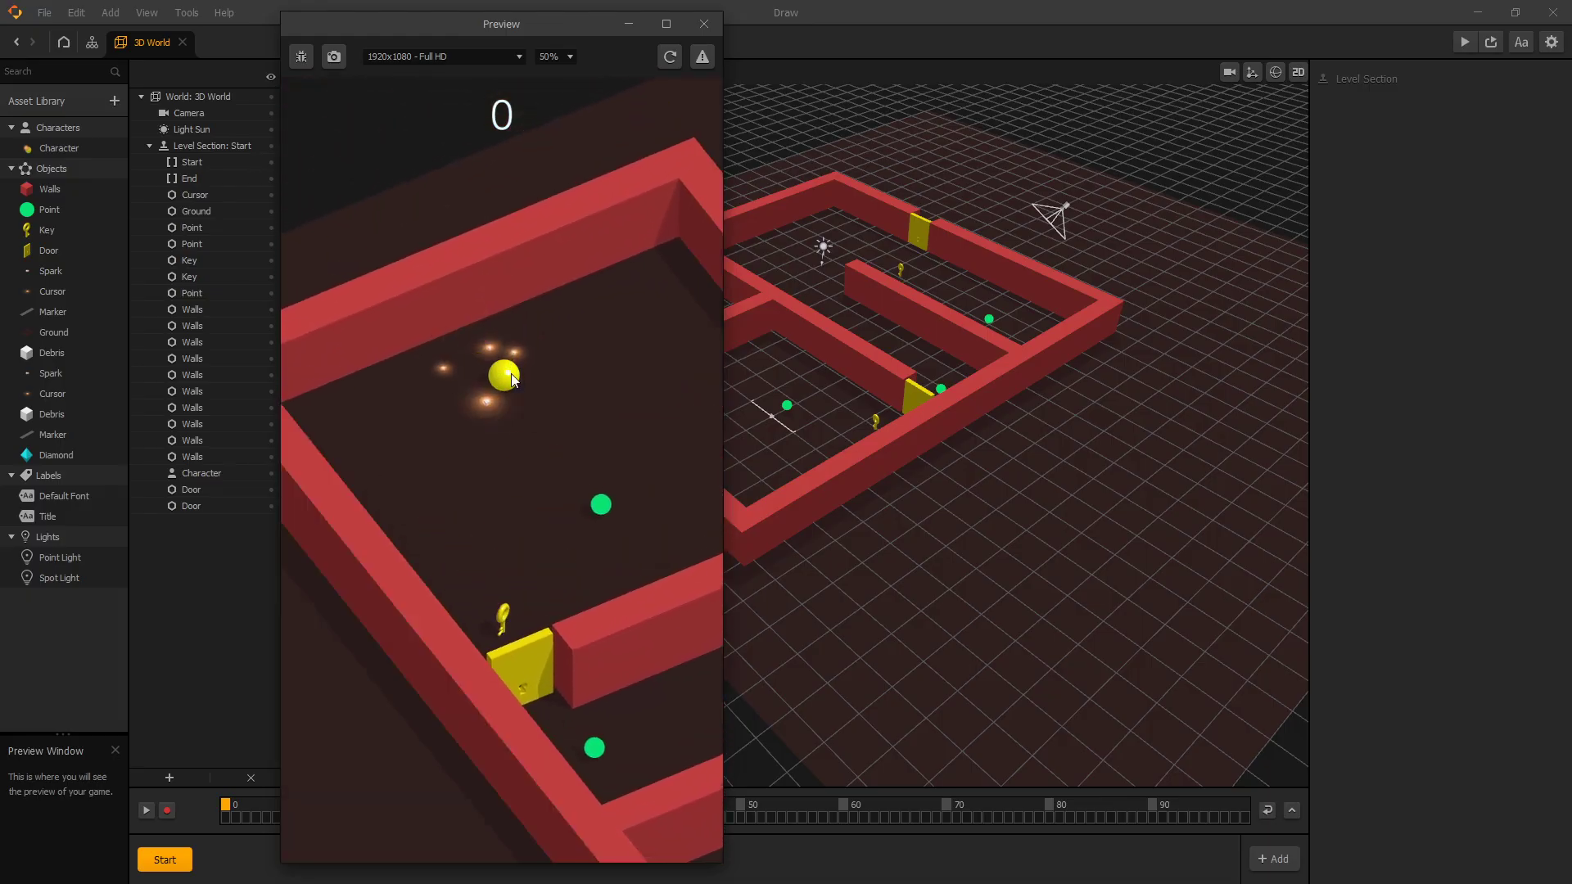
{"action": "mouse_move", "coordinate": [511, 373]}
{"action": "left_mouse_down"}
{"action": "mouse_move", "coordinate": [537, 457]}
{"action": "mouse_move", "coordinate": [552, 456]}
{"action": "mouse_move", "coordinate": [493, 404]}
{"action": "mouse_move", "coordinate": [440, 417]}
{"action": "mouse_move", "coordinate": [463, 443]}
{"action": "mouse_move", "coordinate": [487, 432]}
{"action": "mouse_move", "coordinate": [511, 374]}
{"action": "mouse_move", "coordinate": [484, 399]}
{"action": "mouse_move", "coordinate": [567, 419]}
{"action": "mouse_move", "coordinate": [640, 388]}
{"action": "mouse_move", "coordinate": [709, 318]}
{"action": "mouse_move", "coordinate": [485, 438]}
{"action": "mouse_move", "coordinate": [493, 549]}
{"action": "mouse_move", "coordinate": [395, 496]}
{"action": "mouse_move", "coordinate": [399, 516]}
{"action": "mouse_move", "coordinate": [570, 558]}
{"action": "mouse_move", "coordinate": [565, 462]}
{"action": "mouse_move", "coordinate": [539, 392]}
{"action": "mouse_move", "coordinate": [506, 380]}
{"action": "mouse_move", "coordinate": [533, 400]}
{"action": "mouse_move", "coordinate": [537, 452]}
{"action": "mouse_move", "coordinate": [482, 436]}
{"action": "left_mouse_up"}
{"action": "left_click", "coordinate": [537, 626]}
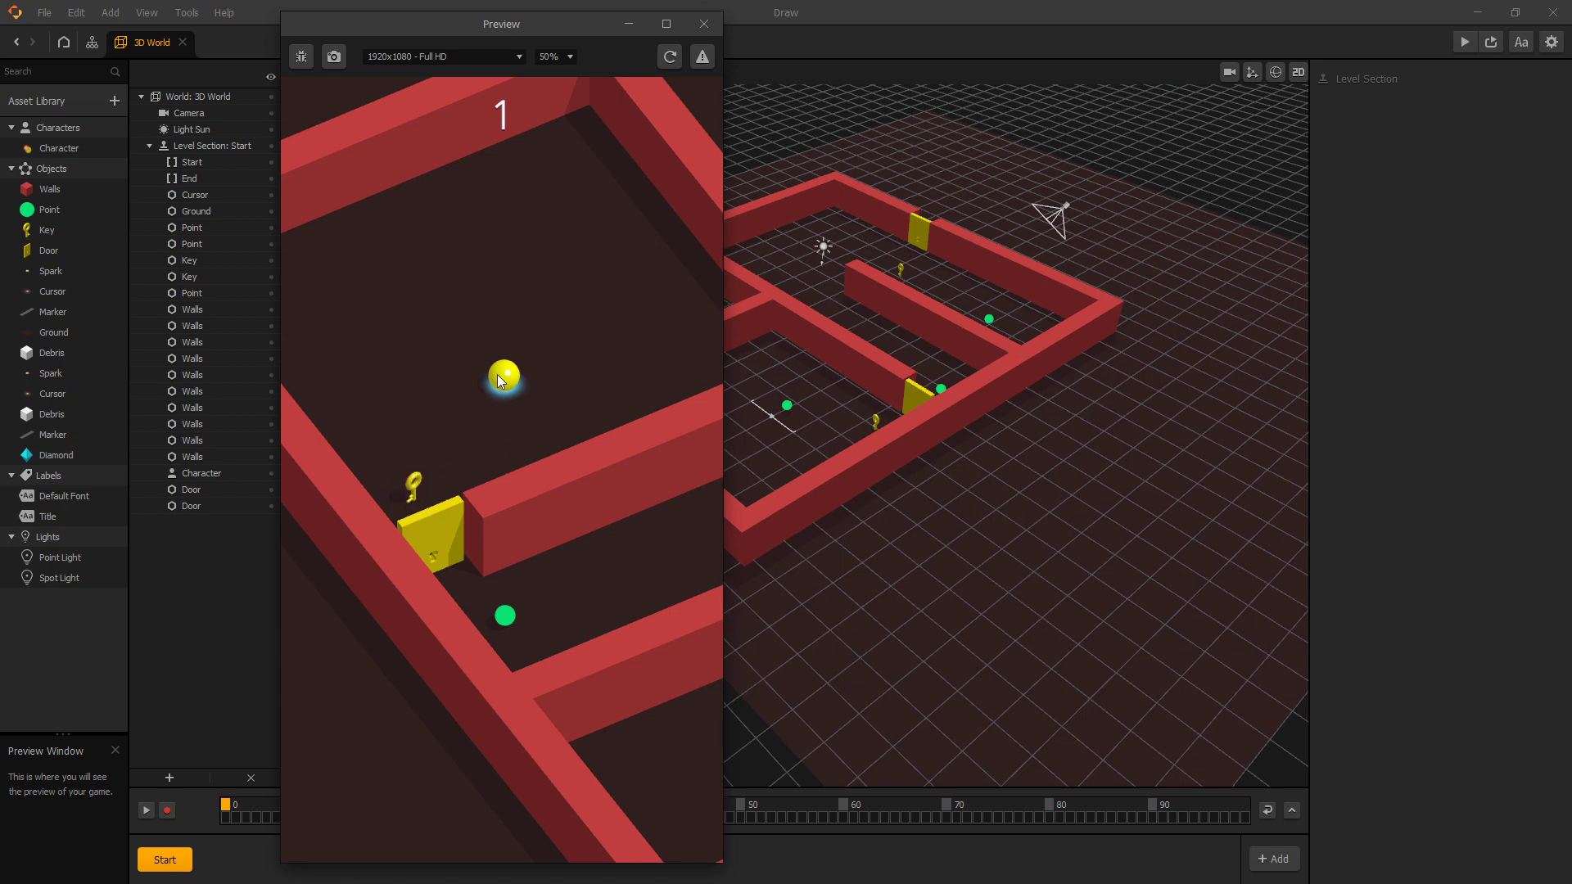
{"action": "key", "text": "Escape"}
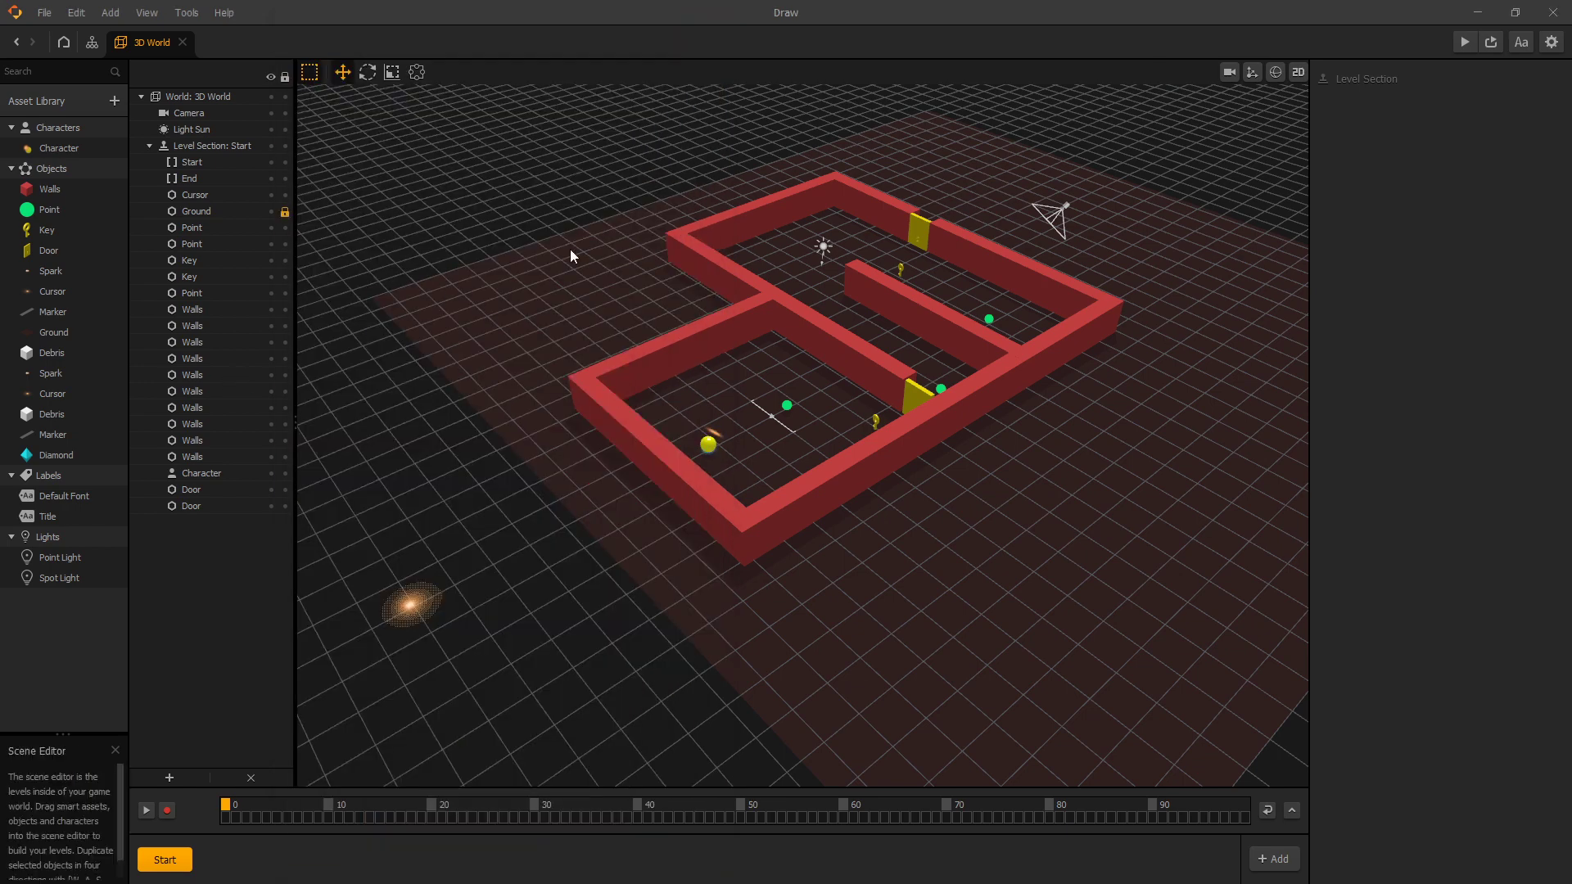
Open the Key asset's node map and add a Variable Save node and a Variable Load node above the existing nodes.
{"action": "double_click", "coordinate": [46, 232]}
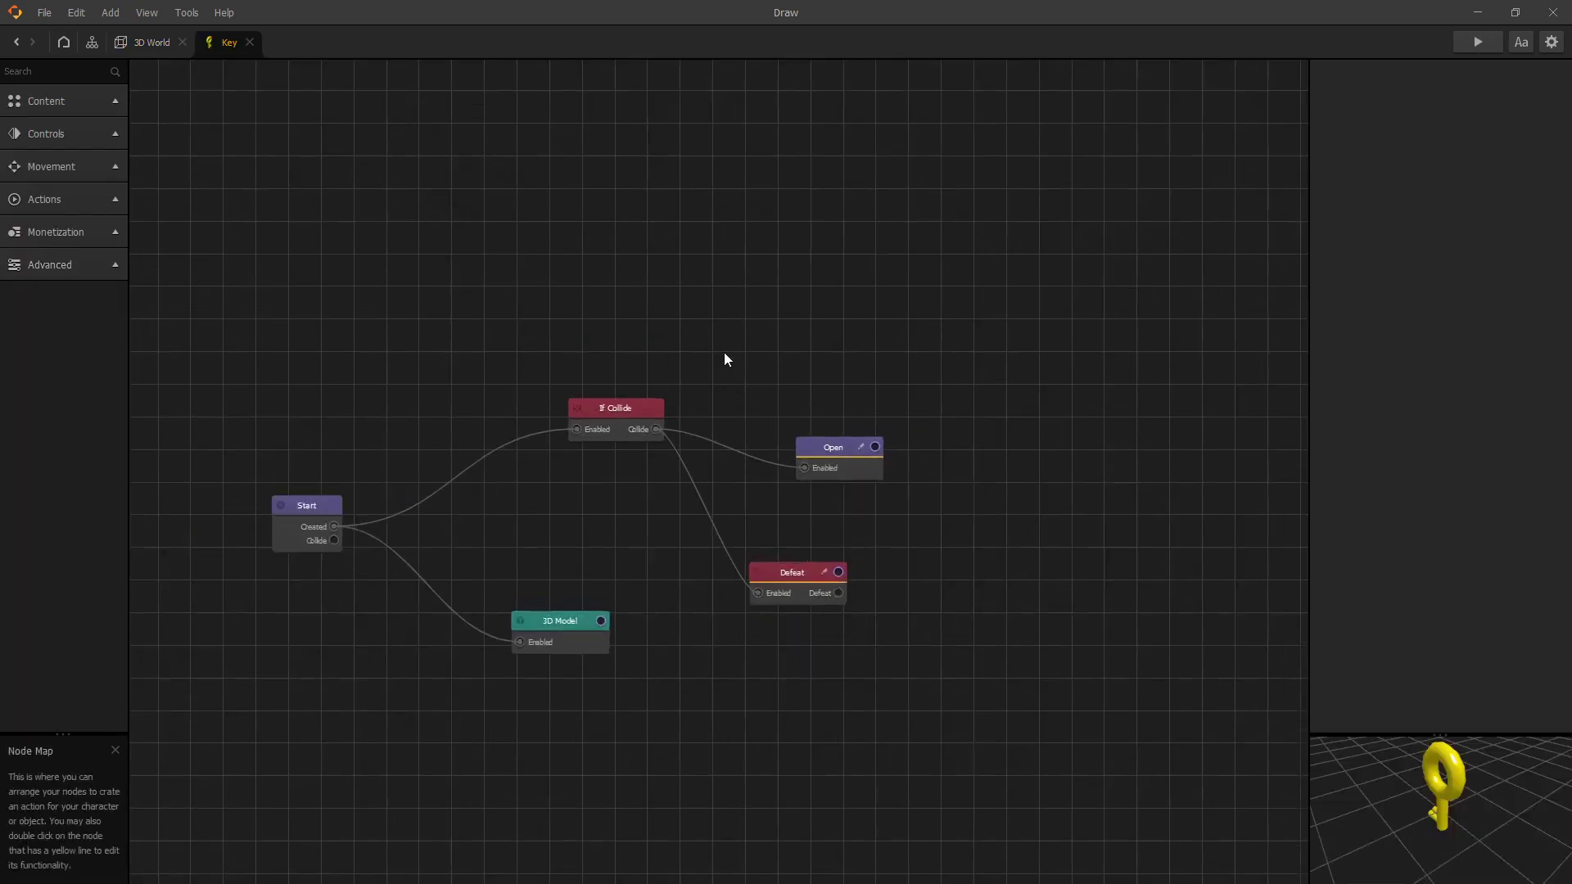
{"action": "left_click", "coordinate": [59, 77]}
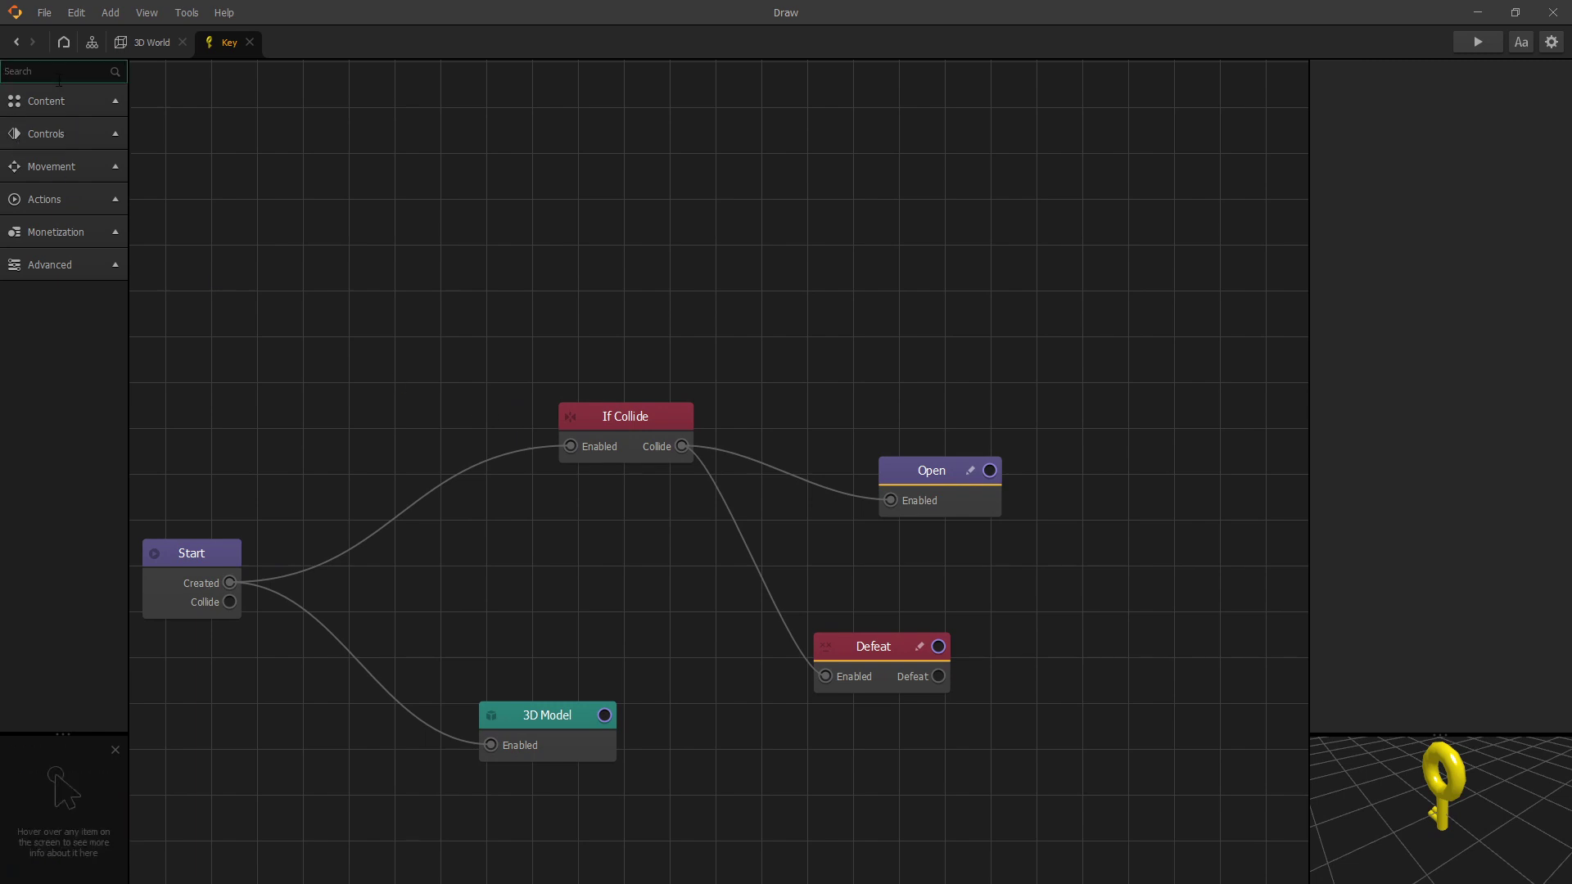
{"action": "type", "text": "var"}
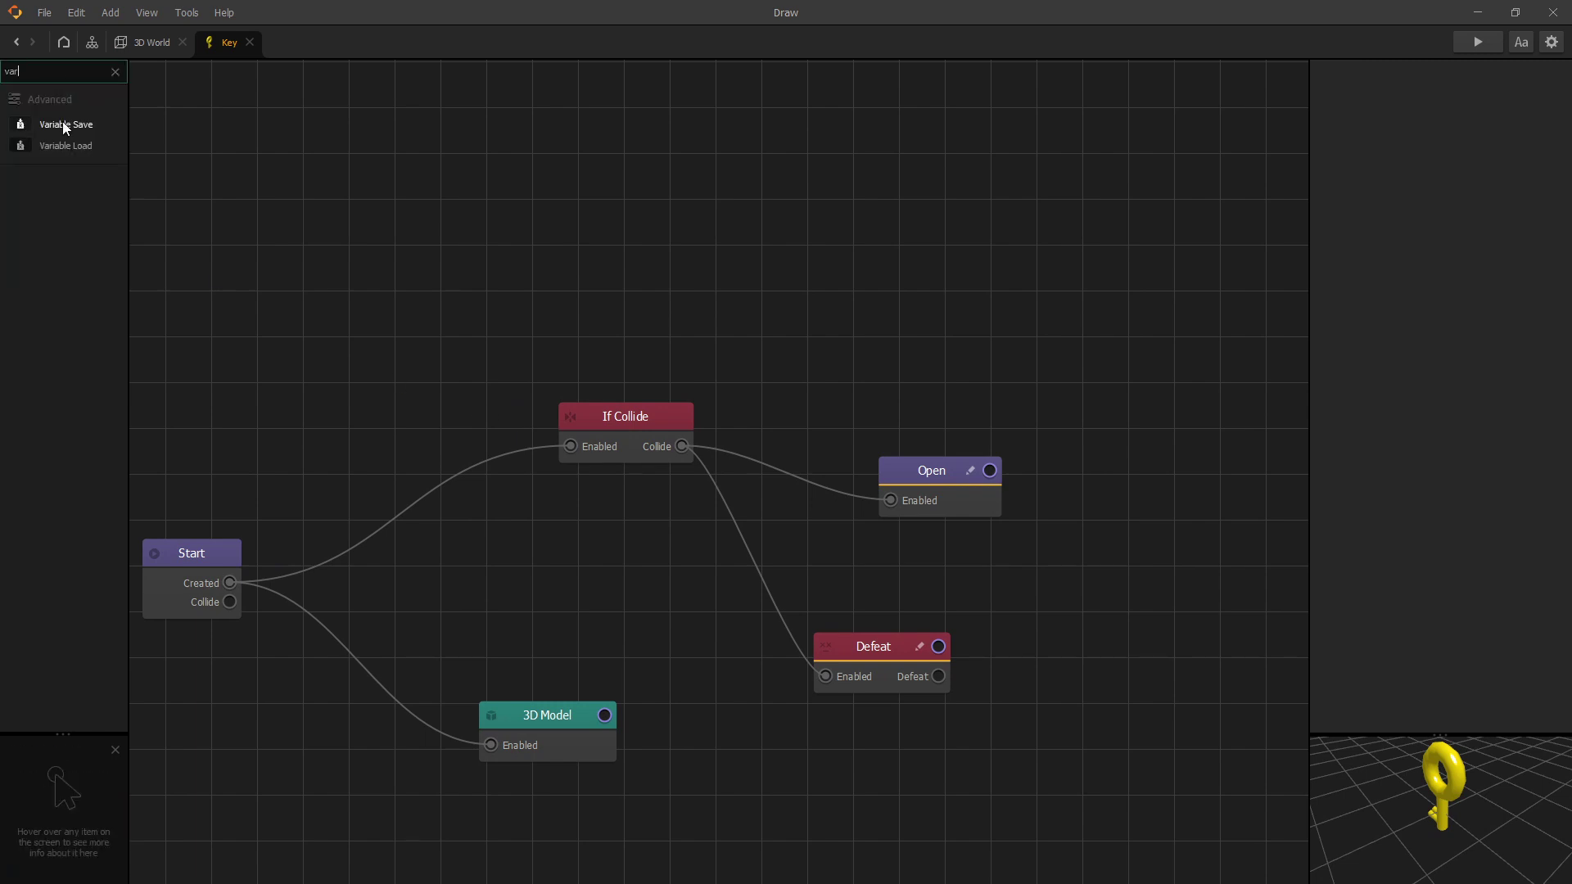
{"action": "left_click_drag", "start_coordinate": [63, 123], "coordinate": [802, 295]}
{"action": "left_click_drag", "start_coordinate": [709, 310], "coordinate": [753, 335]}
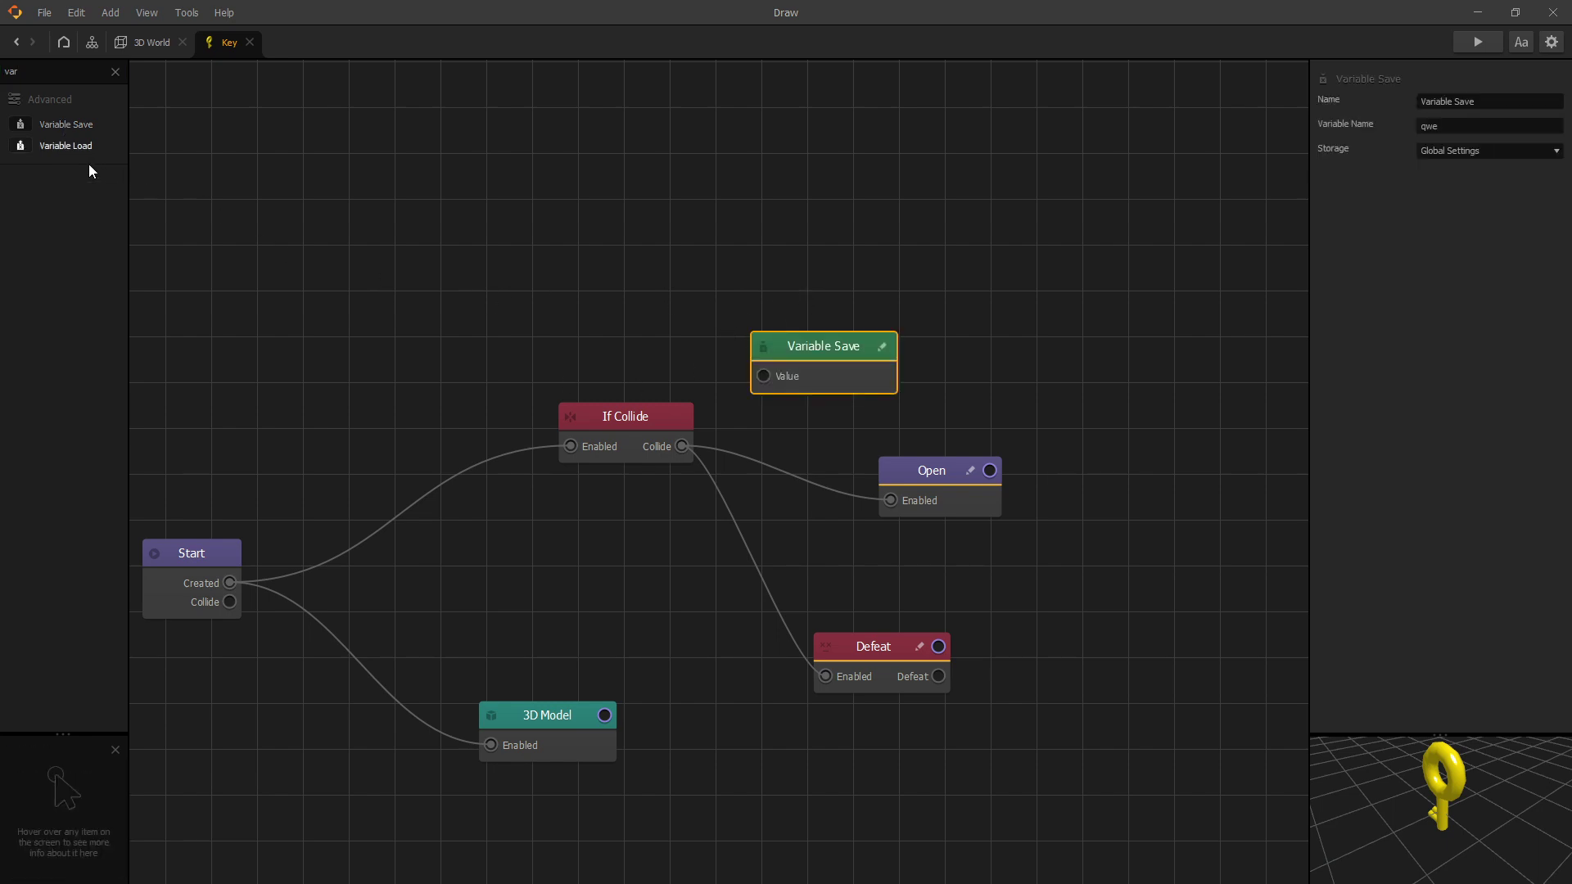
{"action": "left_click_drag", "start_coordinate": [512, 215], "coordinate": [606, 239]}
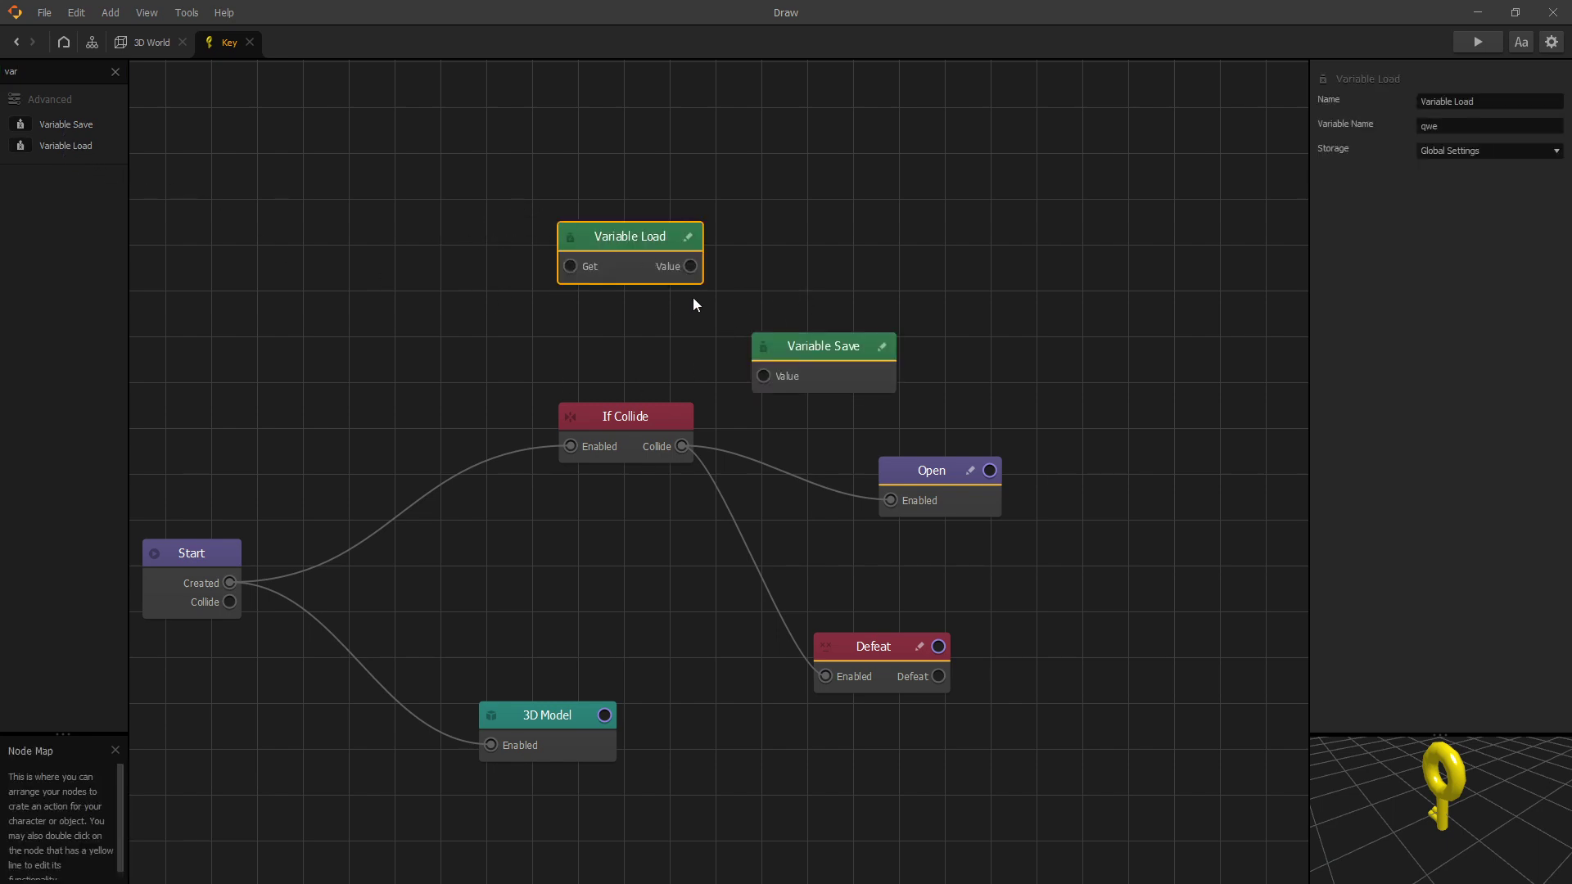
{"action": "left_click_drag", "start_coordinate": [804, 352], "coordinate": [793, 354]}
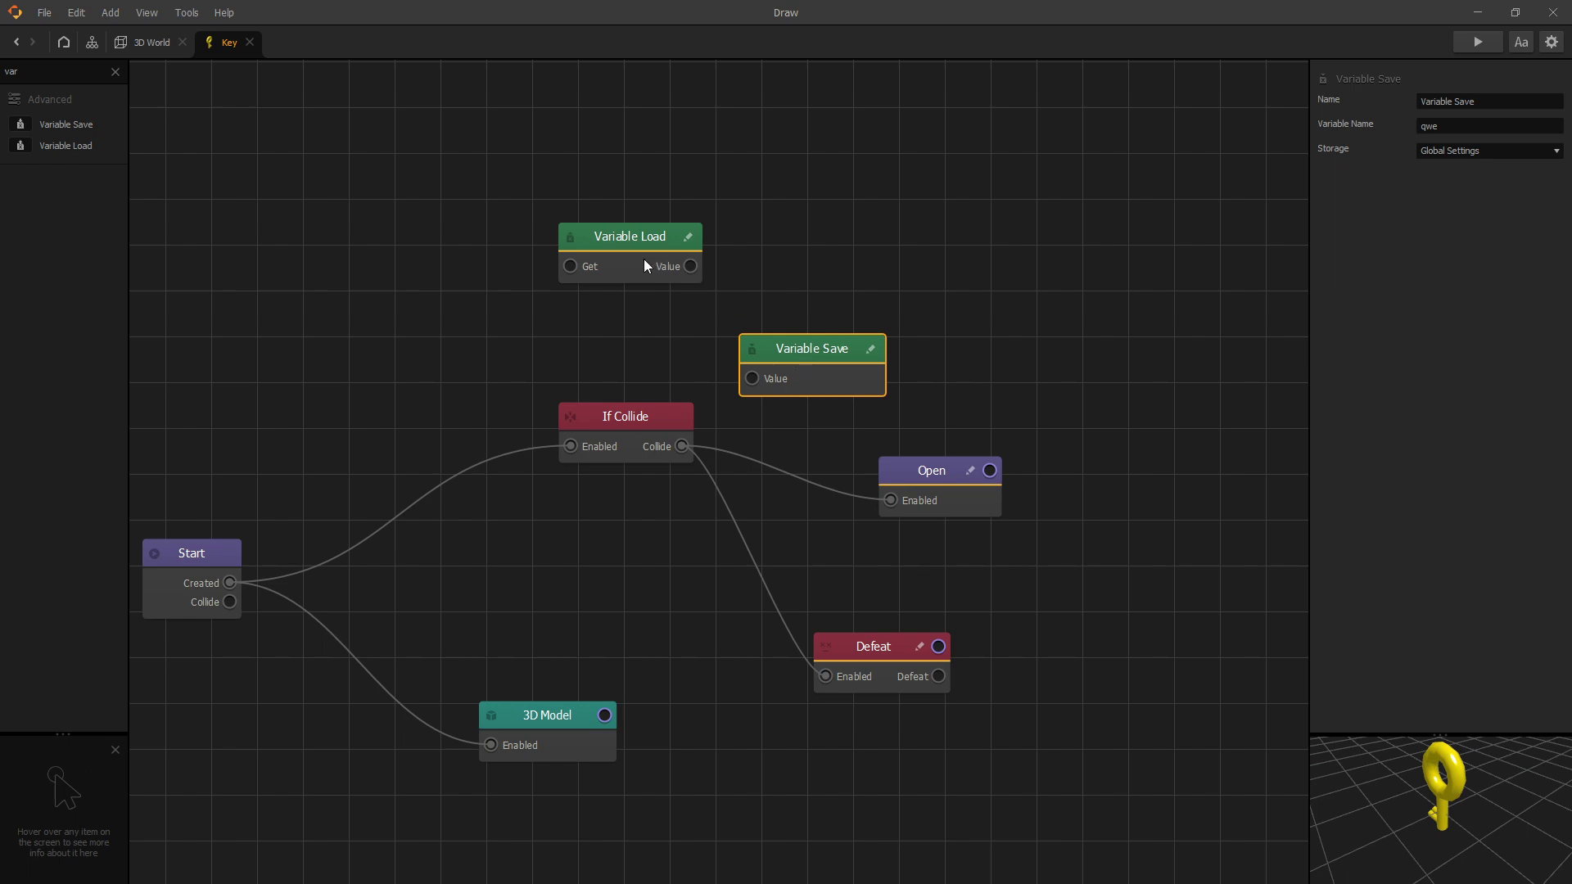
Set the Variable Save node's storage to Global Settings and place the node above the Open node.
{"action": "left_click", "coordinate": [623, 254]}
{"action": "left_click", "coordinate": [810, 352]}
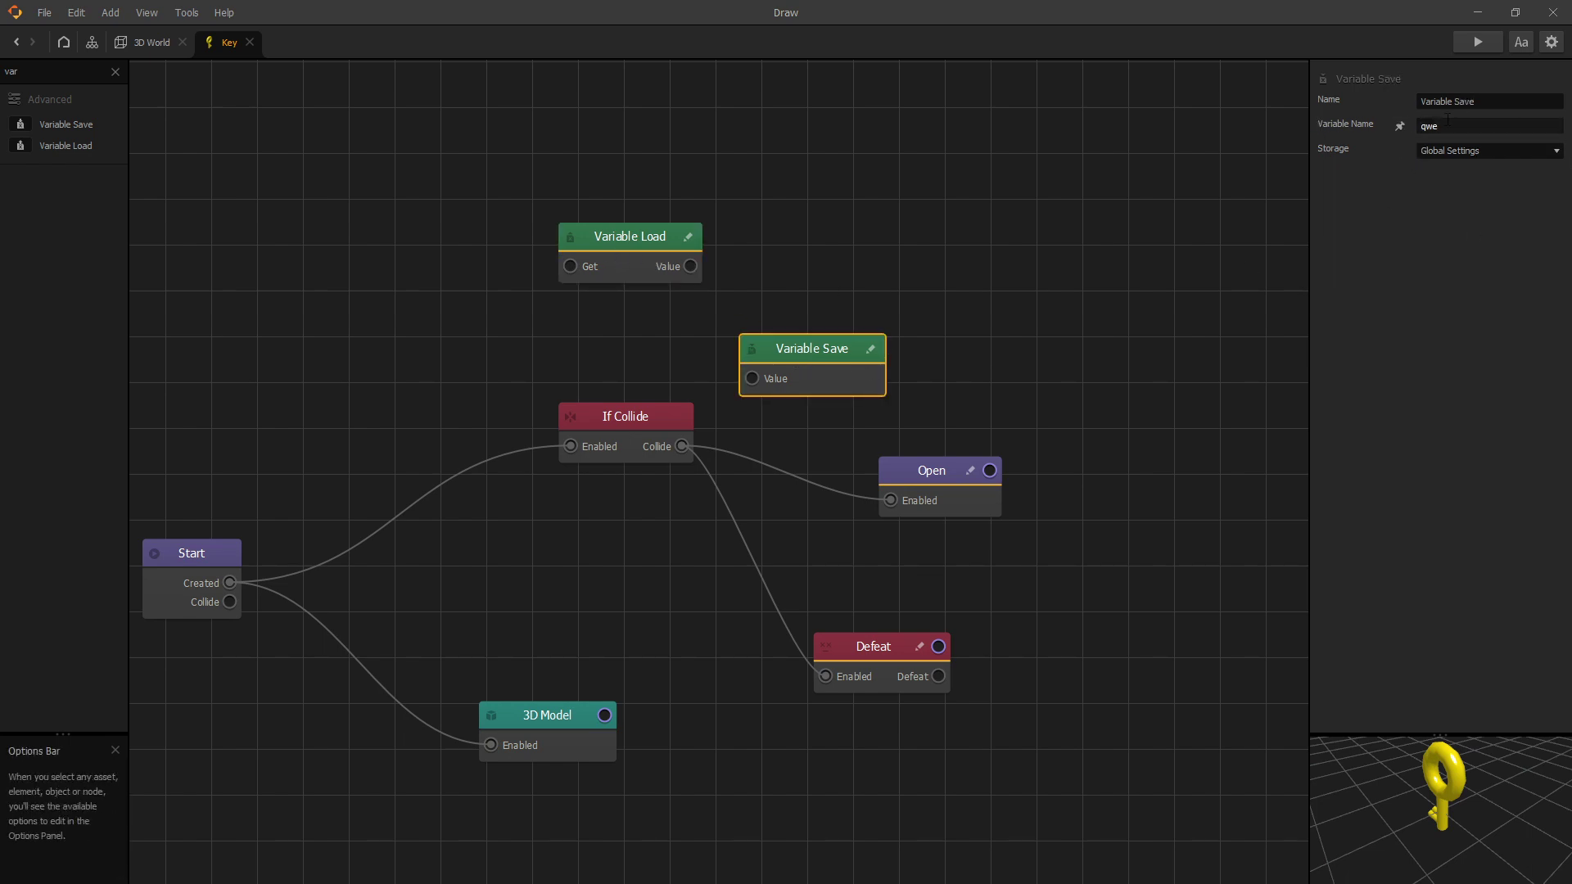
{"action": "left_click", "coordinate": [1479, 155]}
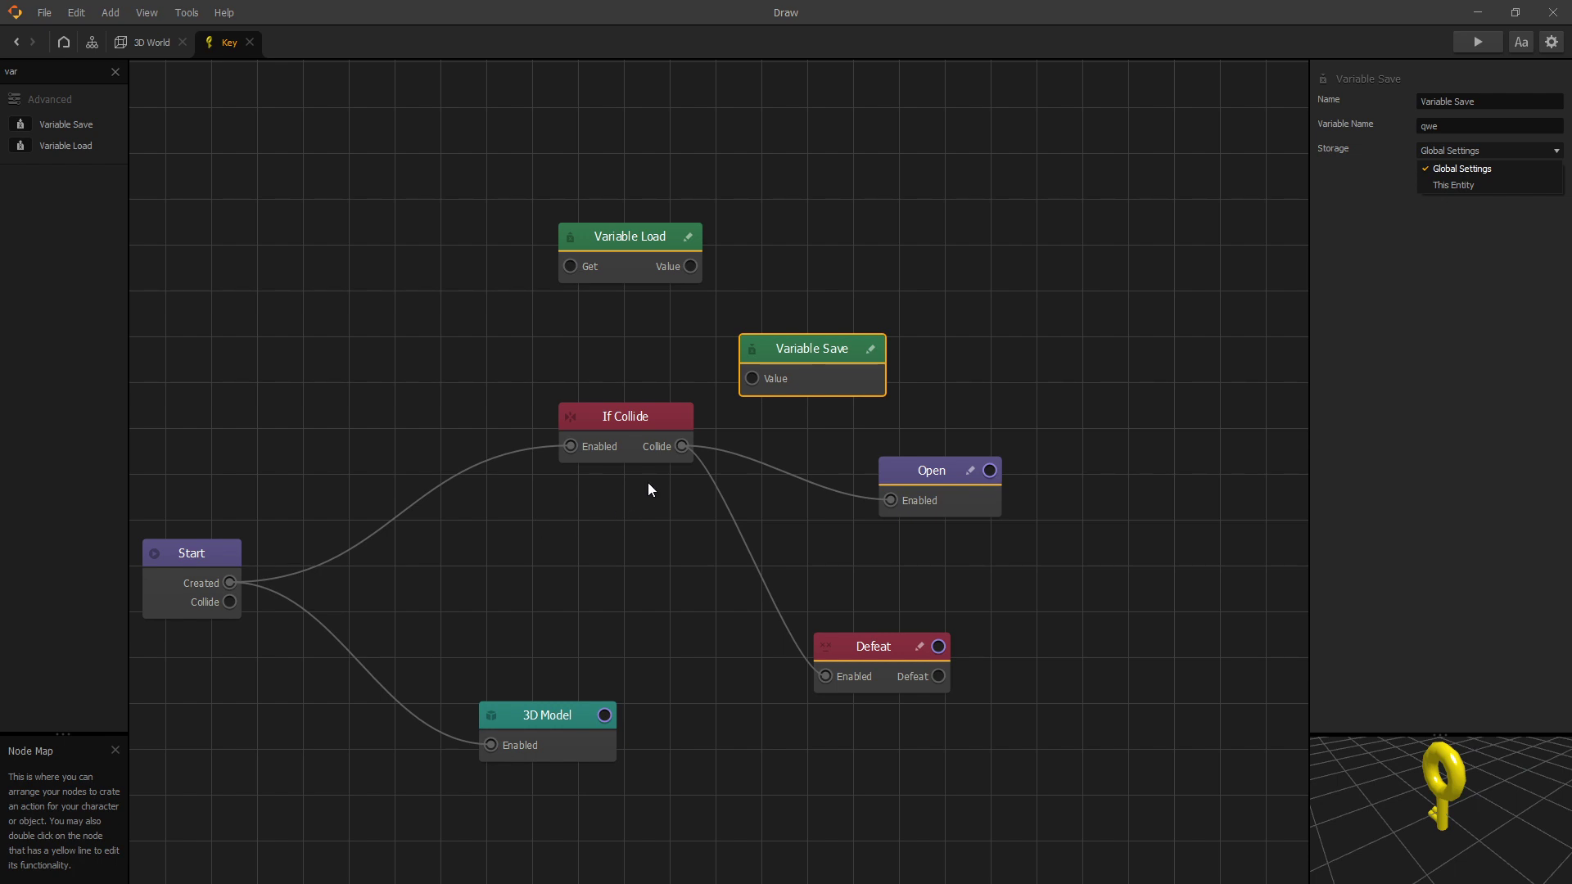
{"action": "left_click", "coordinate": [1496, 168]}
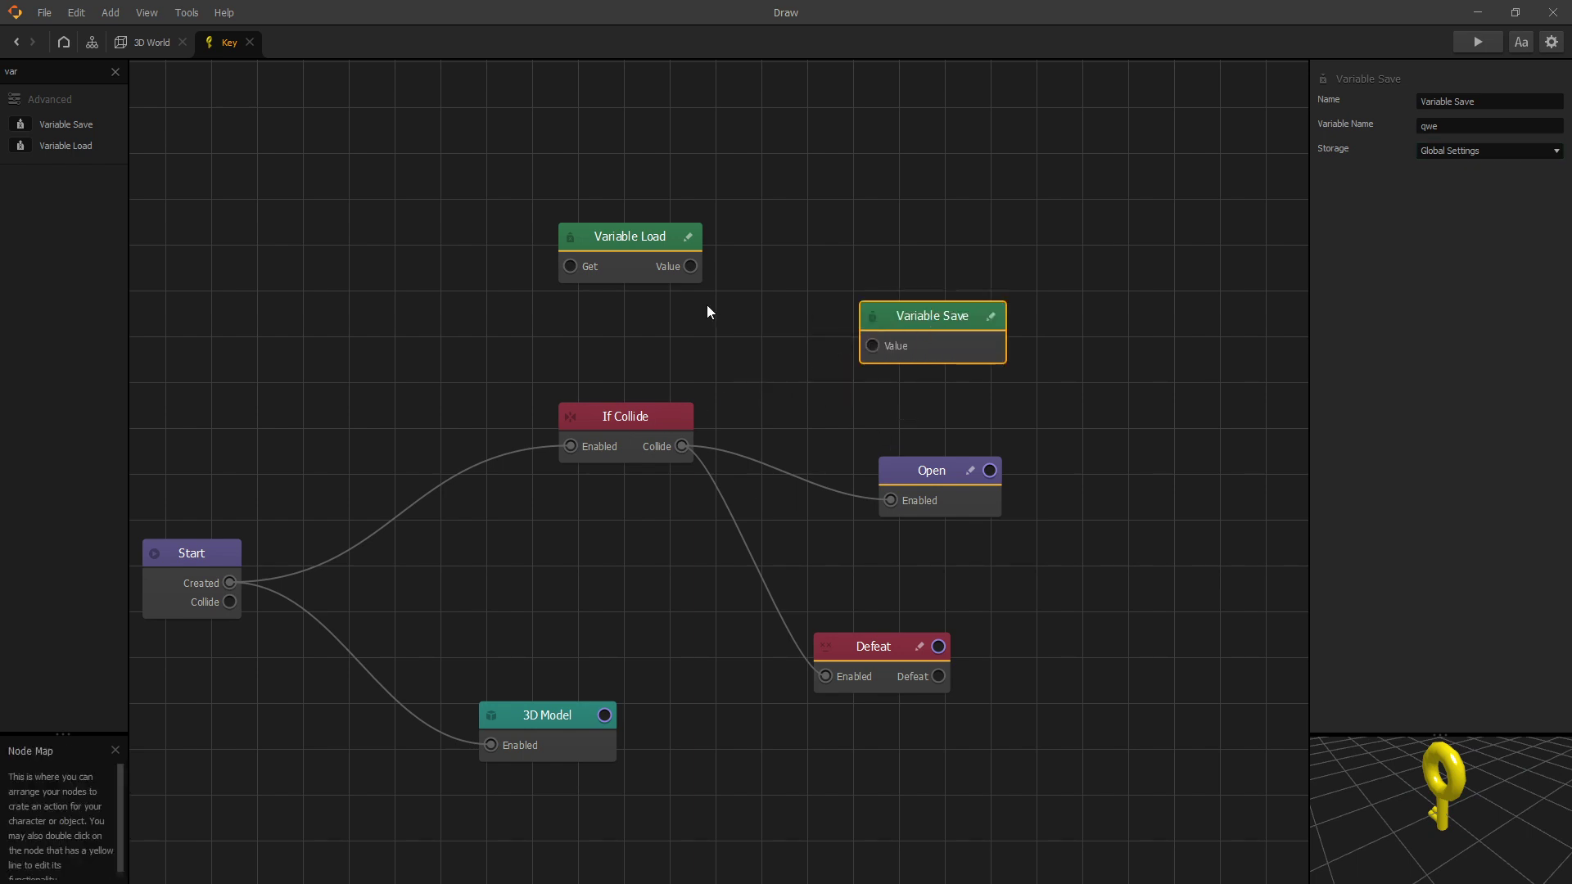
Route If Collide's Collide output through a new Signal Filter into Variable Save's Value, and pin Variable Save's variable name.
{"action": "left_click", "coordinate": [636, 437]}
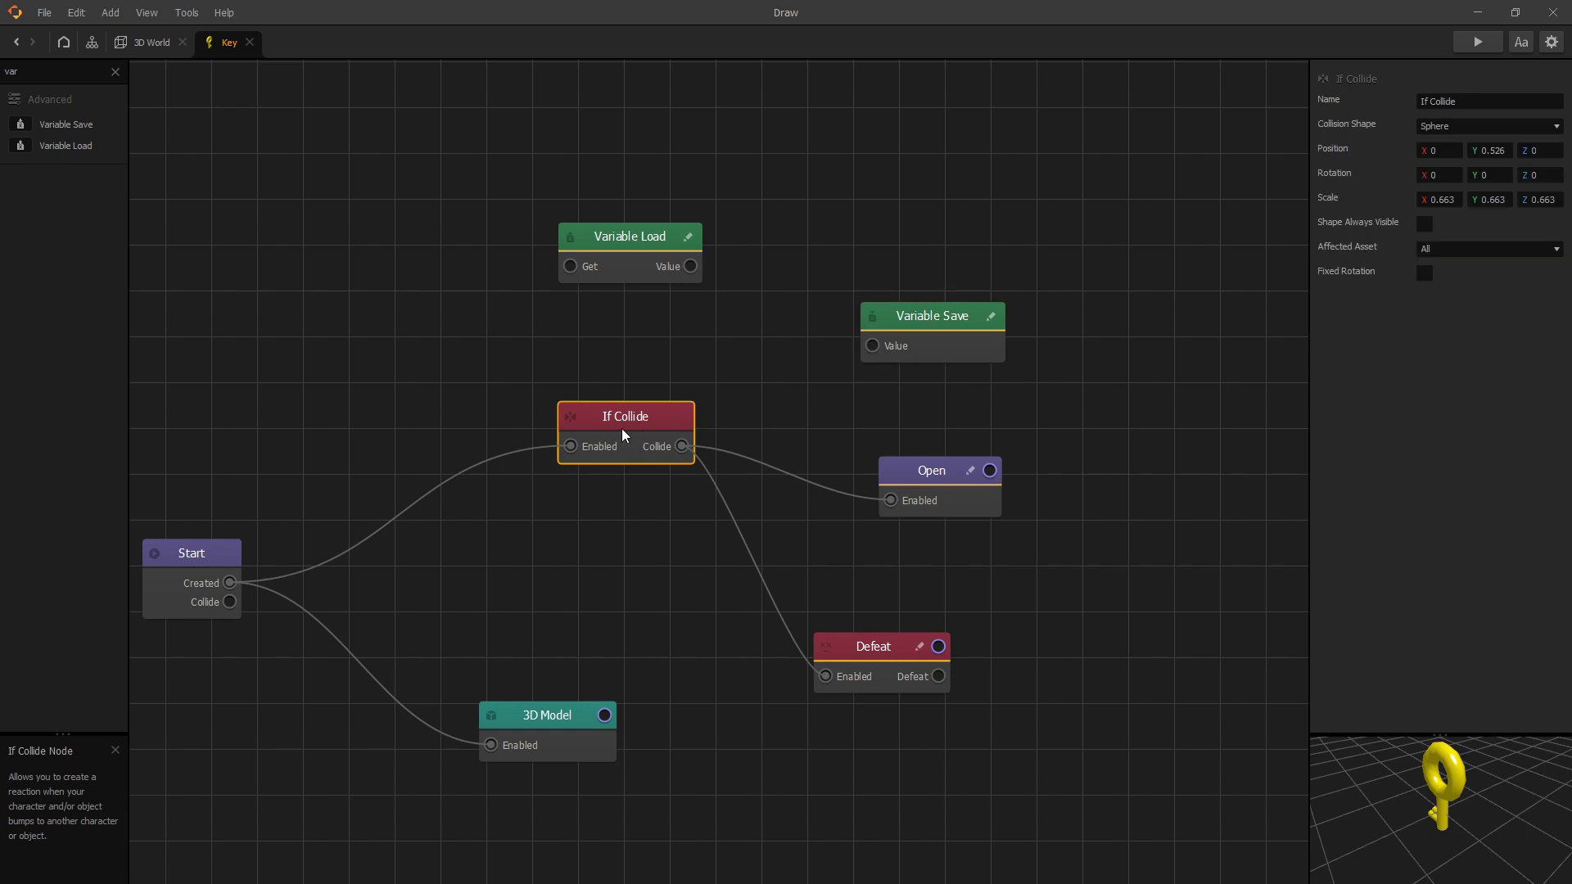
{"action": "left_click", "coordinate": [48, 71]}
{"action": "type", "text": "s"}
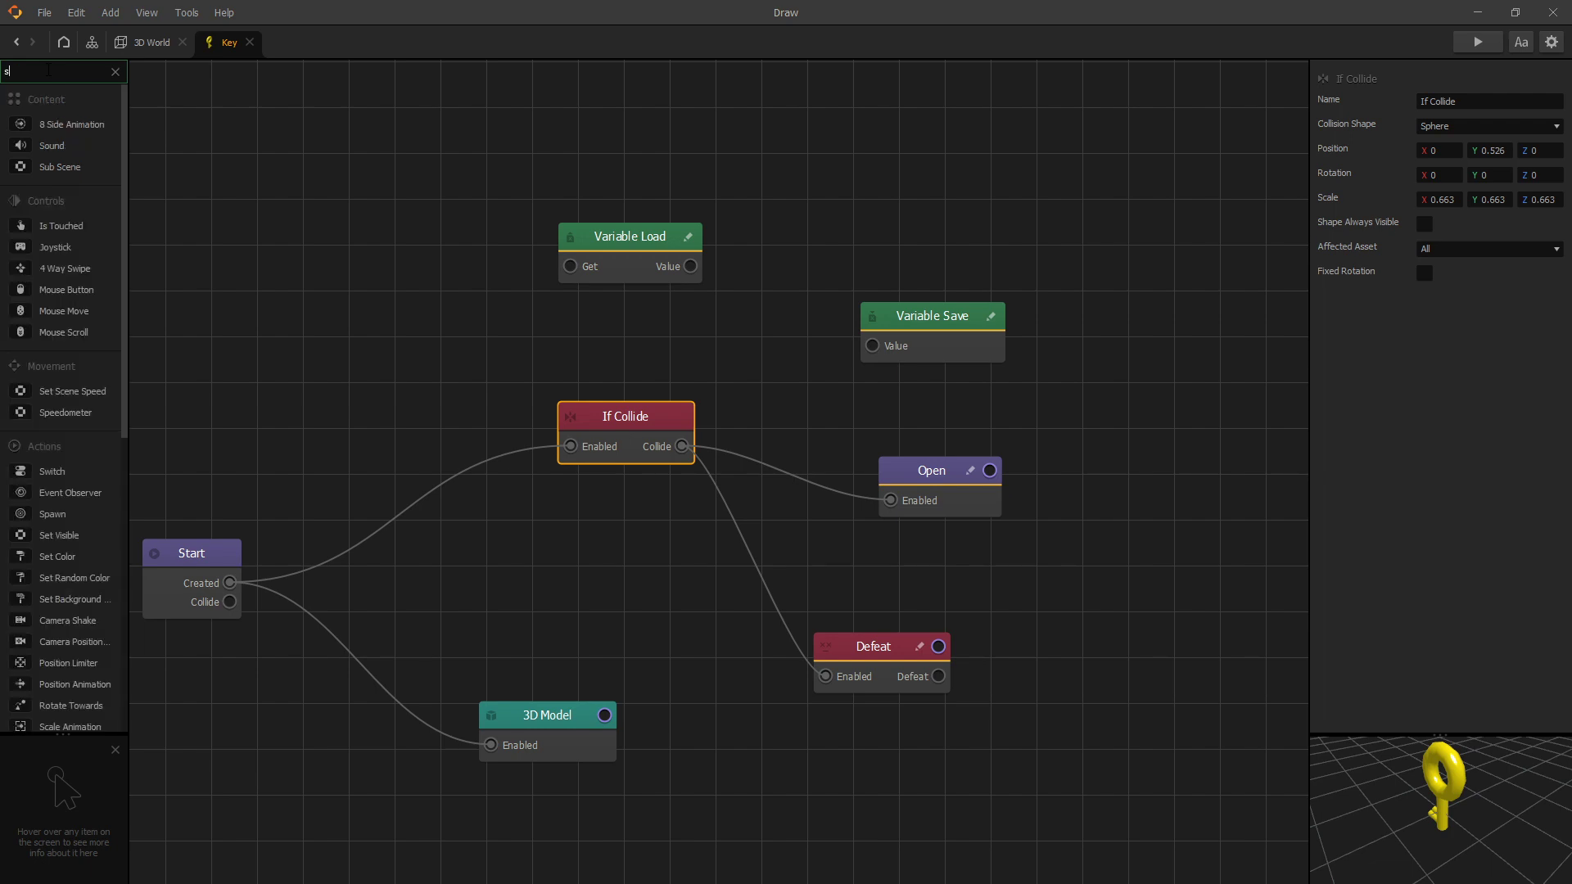
{"action": "type", "text": "i"}
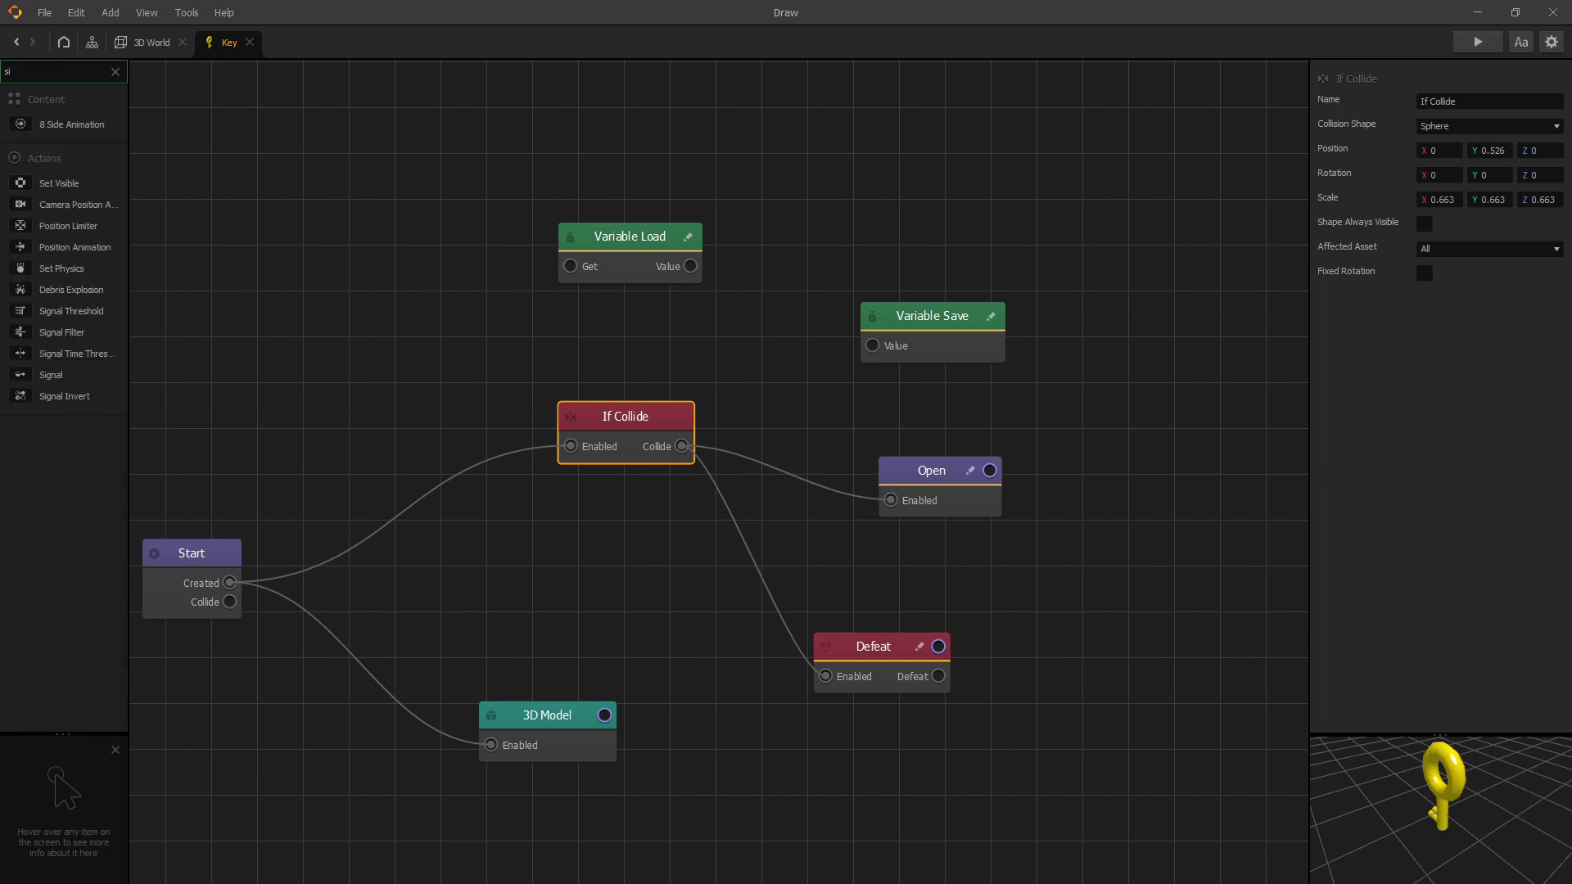
{"action": "left_click", "coordinate": [61, 331]}
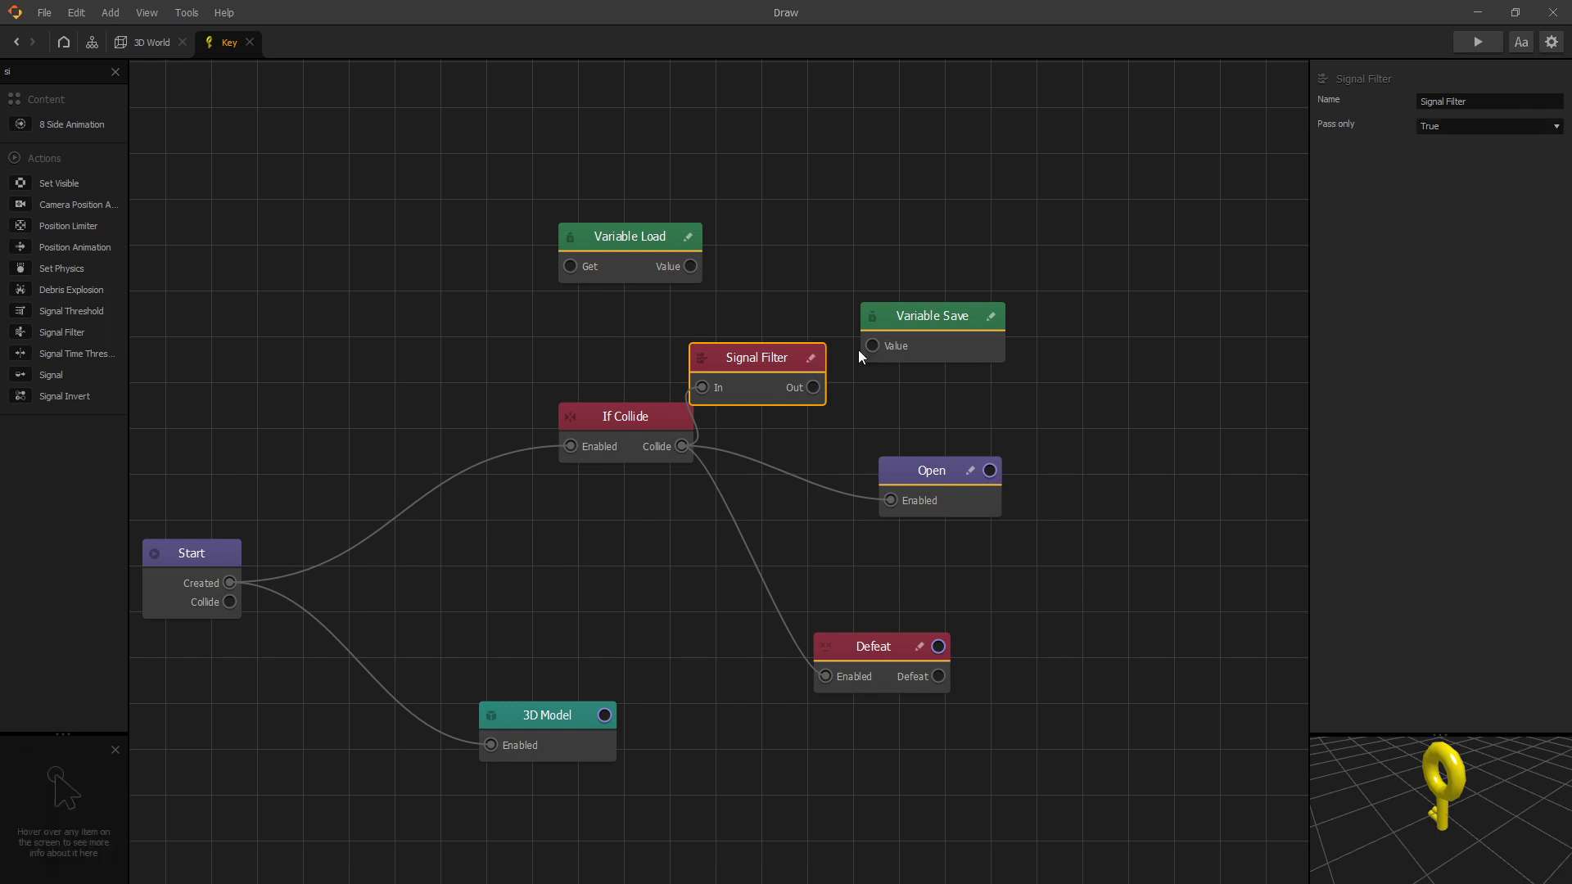
{"action": "left_click_drag", "start_coordinate": [763, 352], "coordinate": [778, 324]}
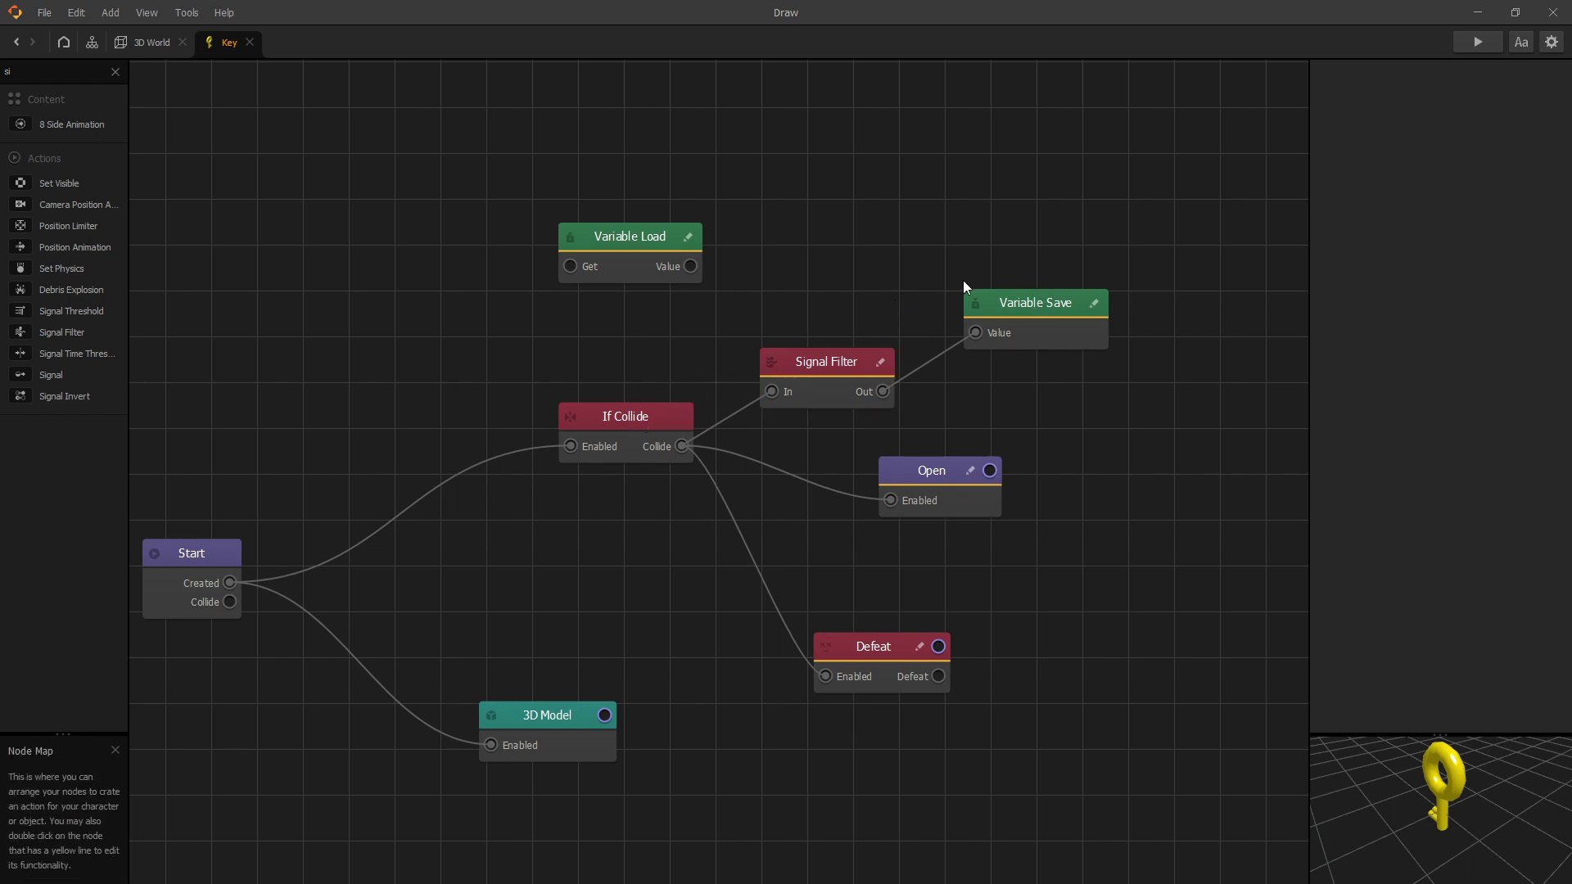
{"action": "left_click", "coordinate": [989, 301]}
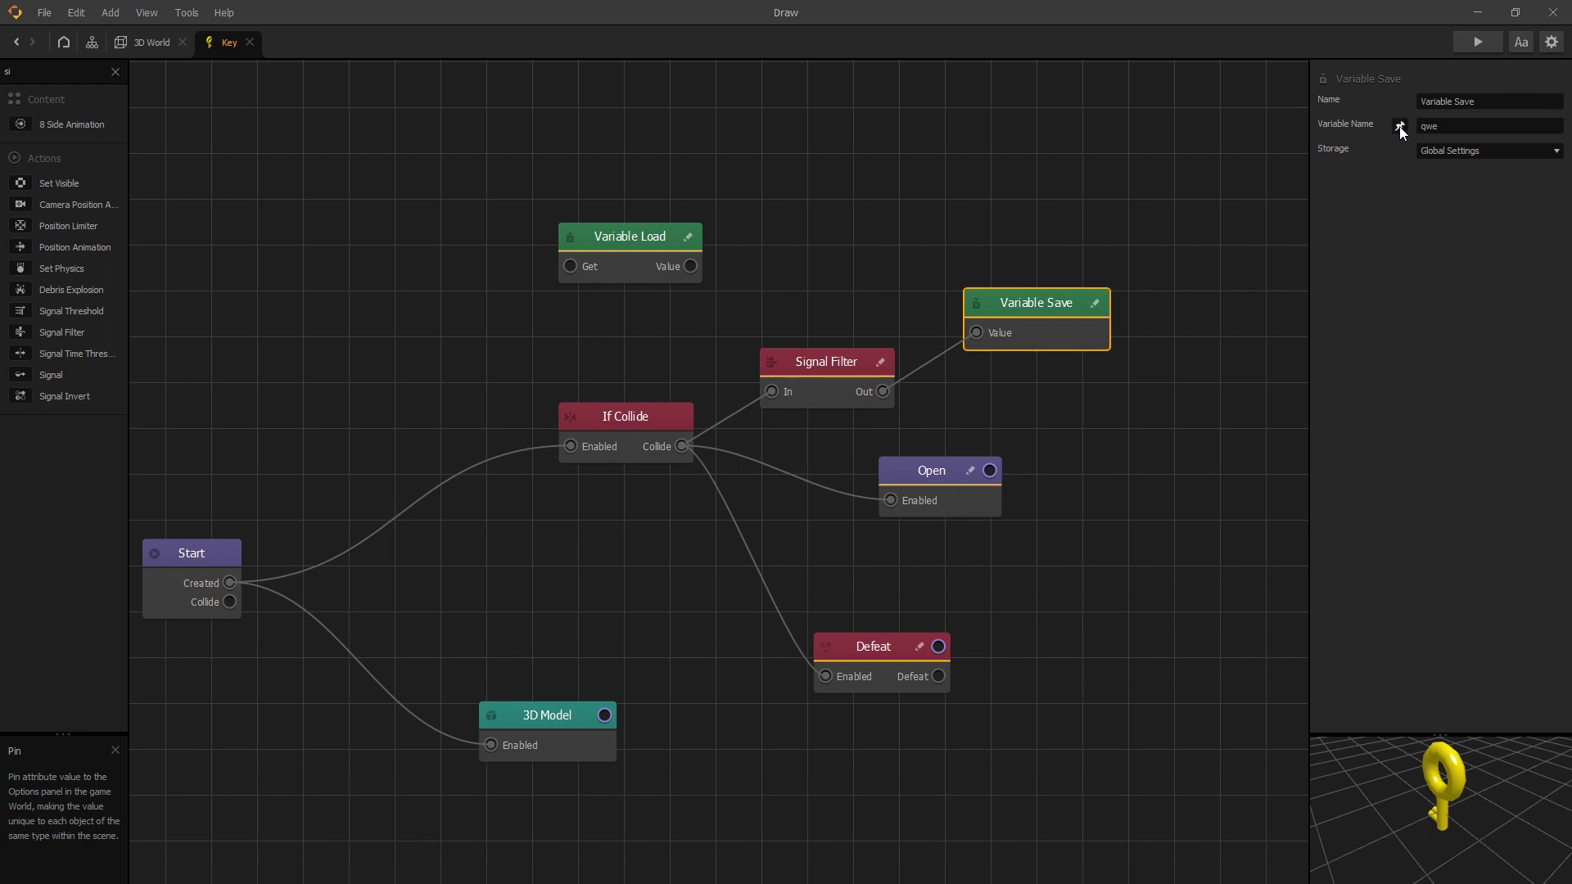
{"action": "left_click", "coordinate": [1398, 126]}
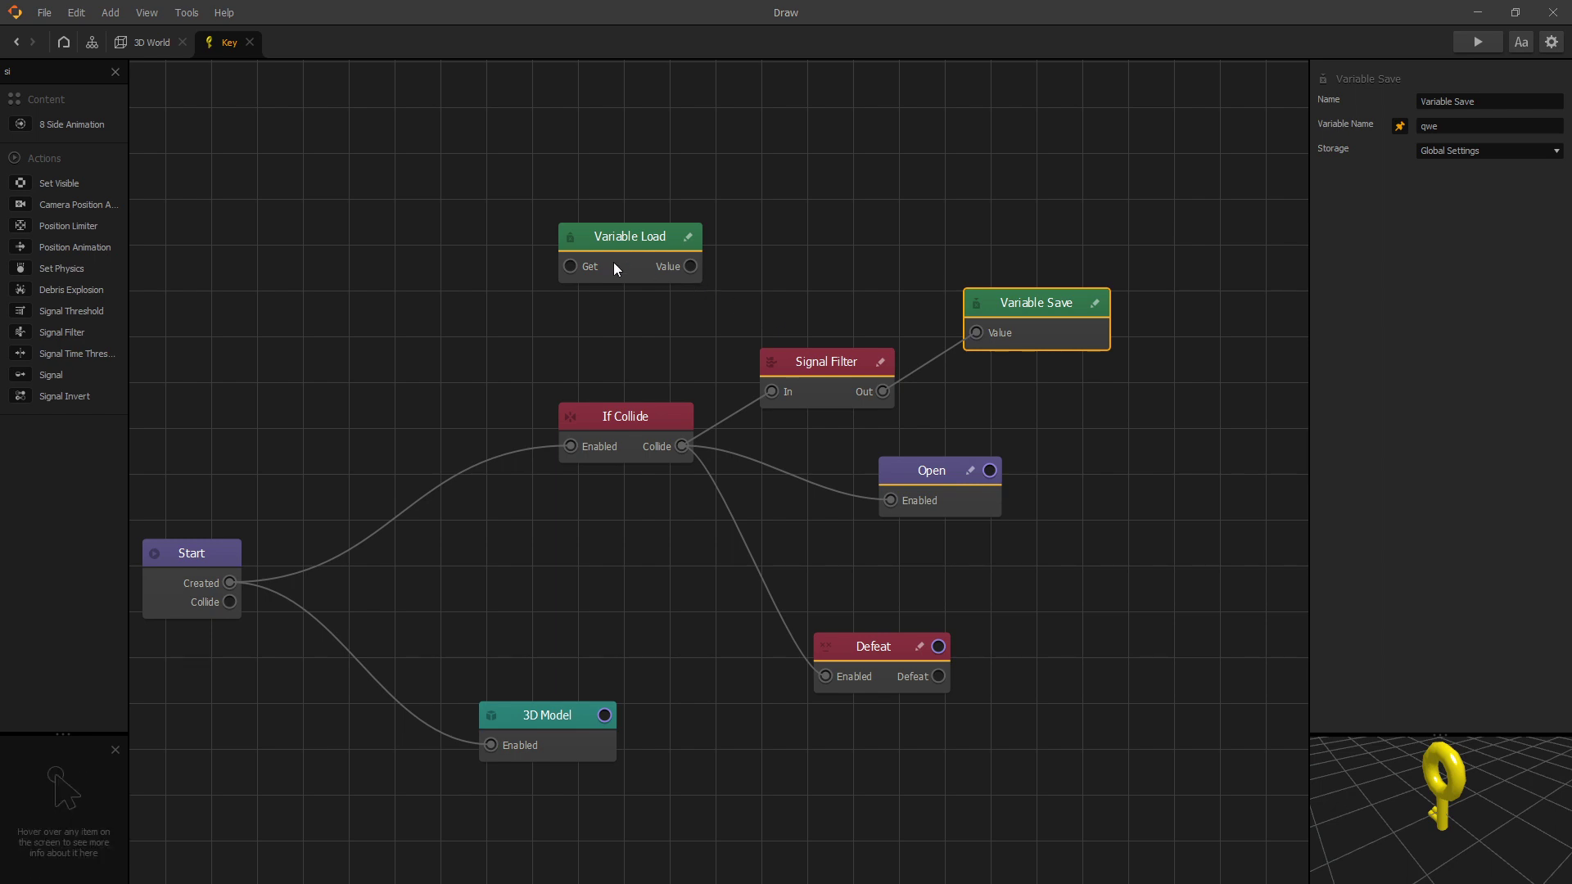
Connect Start's Created output to Variable Load, then route its value through a second Signal Filter to Open and Defeat.
{"action": "left_click_drag", "start_coordinate": [623, 242], "coordinate": [611, 234]}
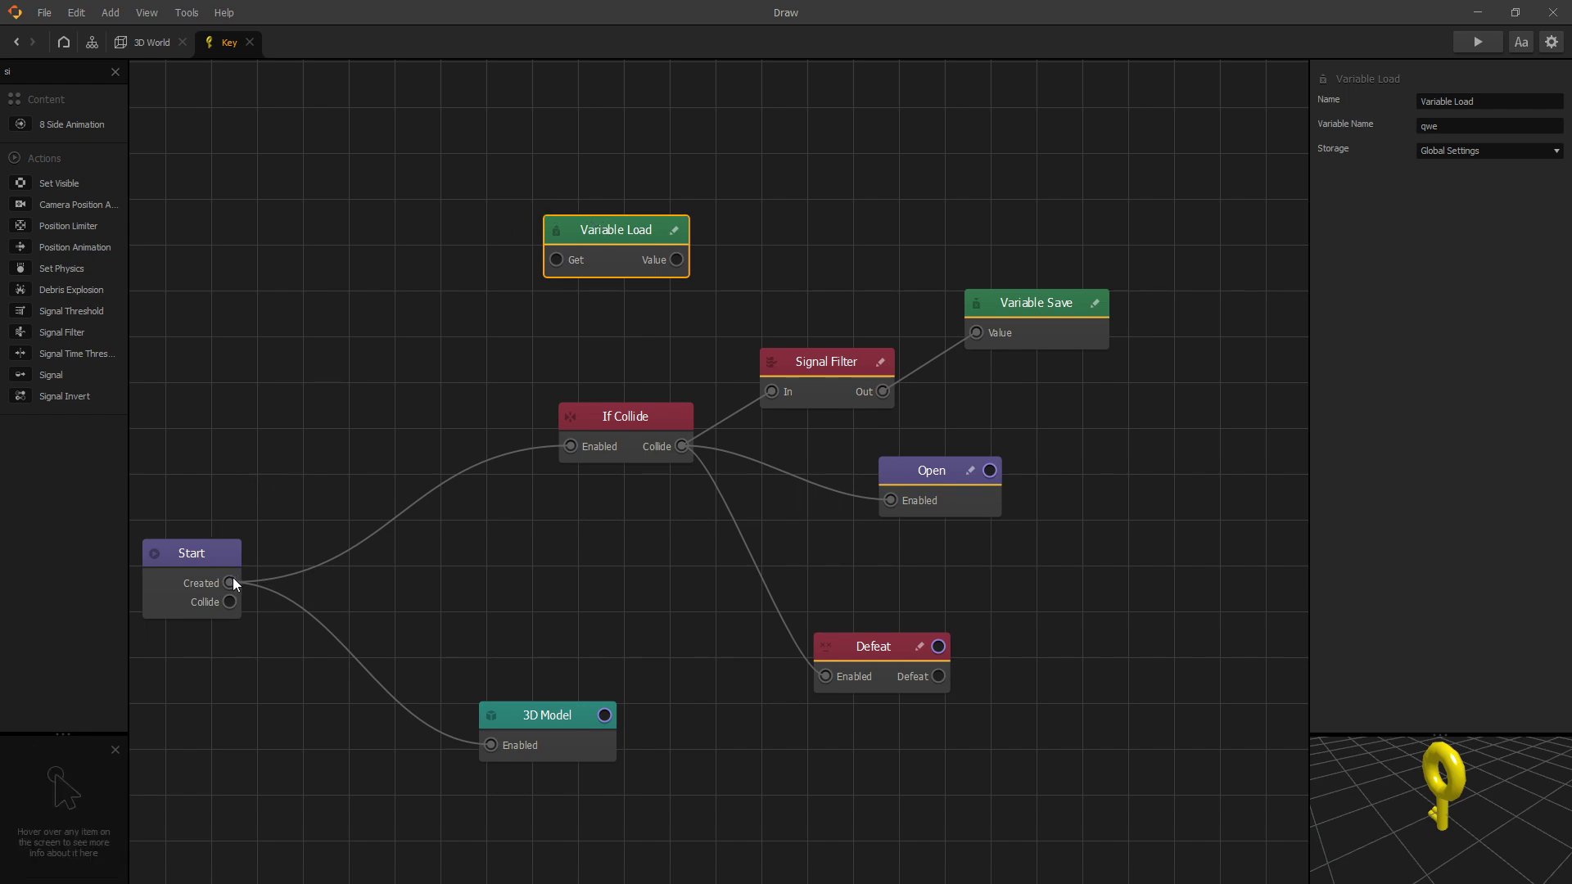
{"action": "left_click_drag", "start_coordinate": [230, 582], "coordinate": [557, 259]}
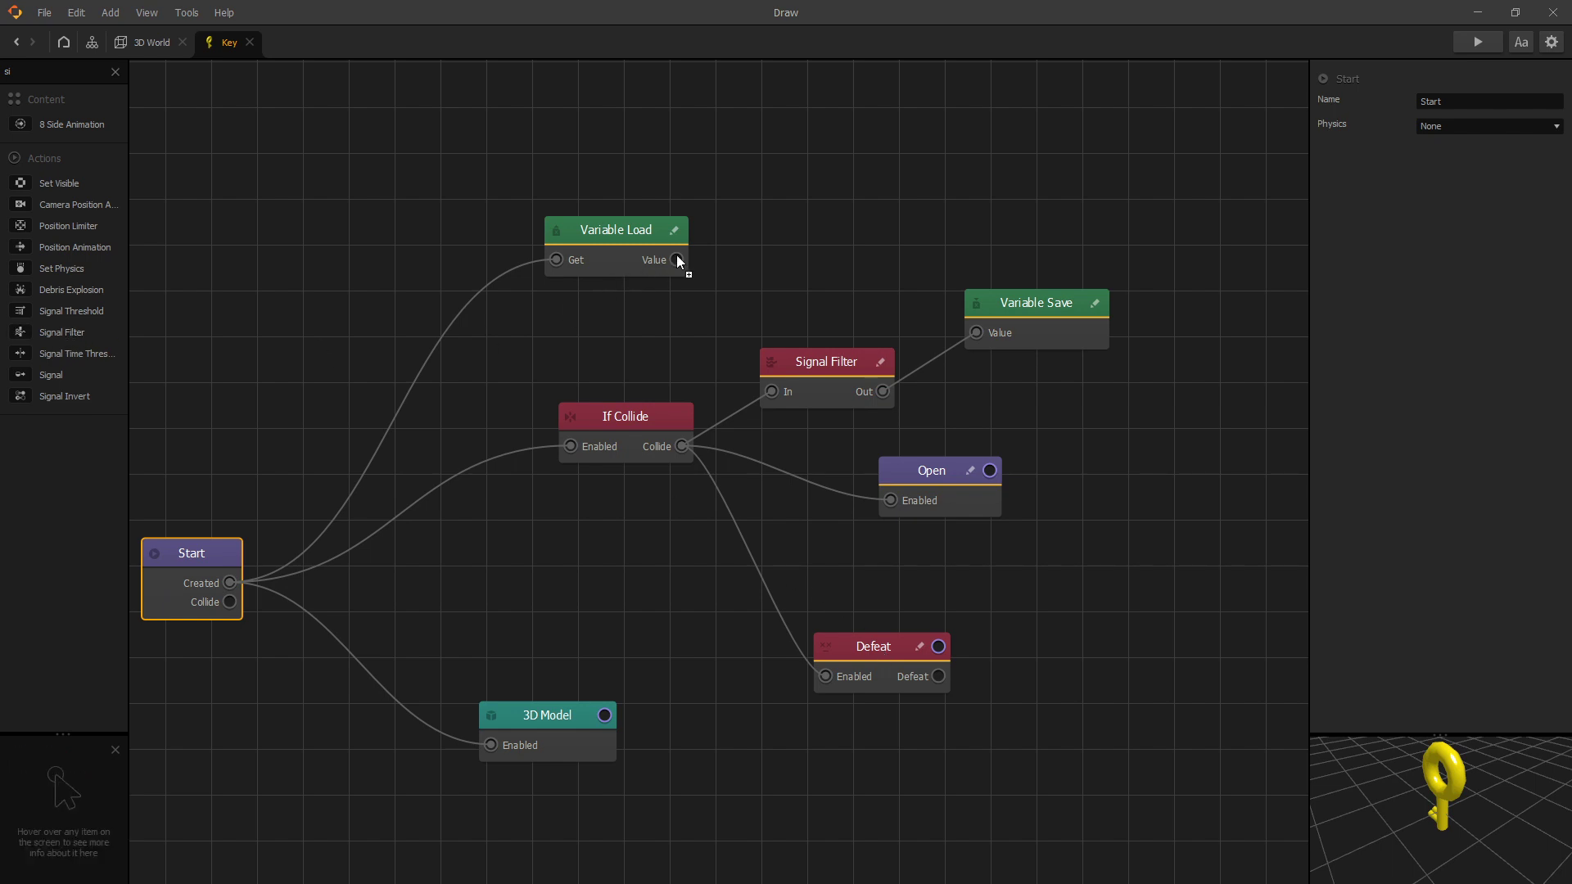
{"action": "left_click_drag", "start_coordinate": [688, 260], "coordinate": [719, 271]}
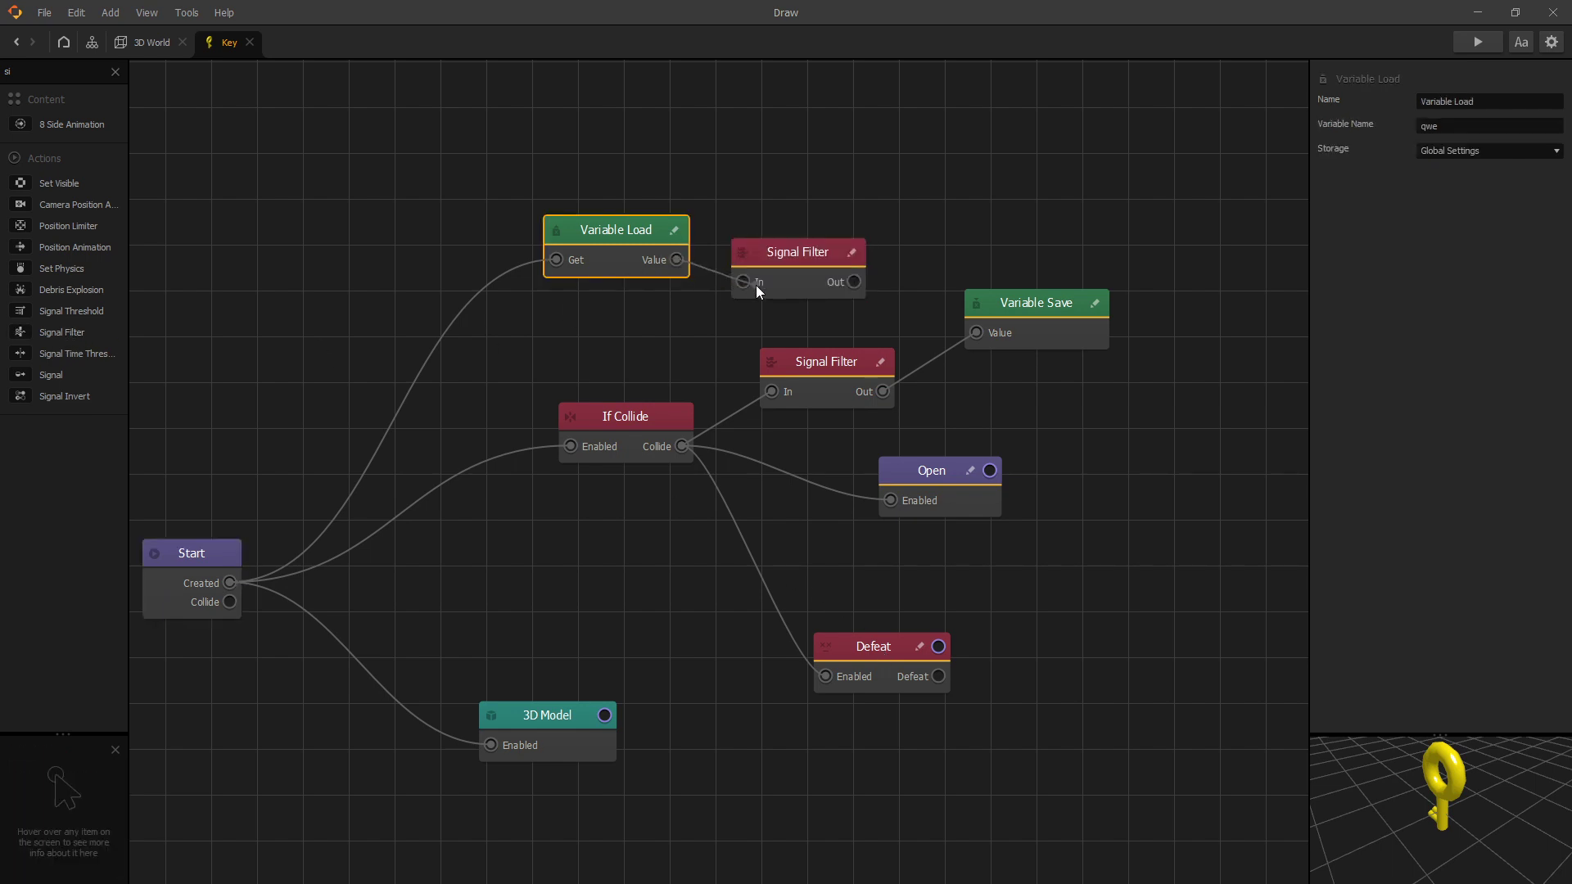
{"action": "left_click_drag", "start_coordinate": [854, 282], "coordinate": [891, 500]}
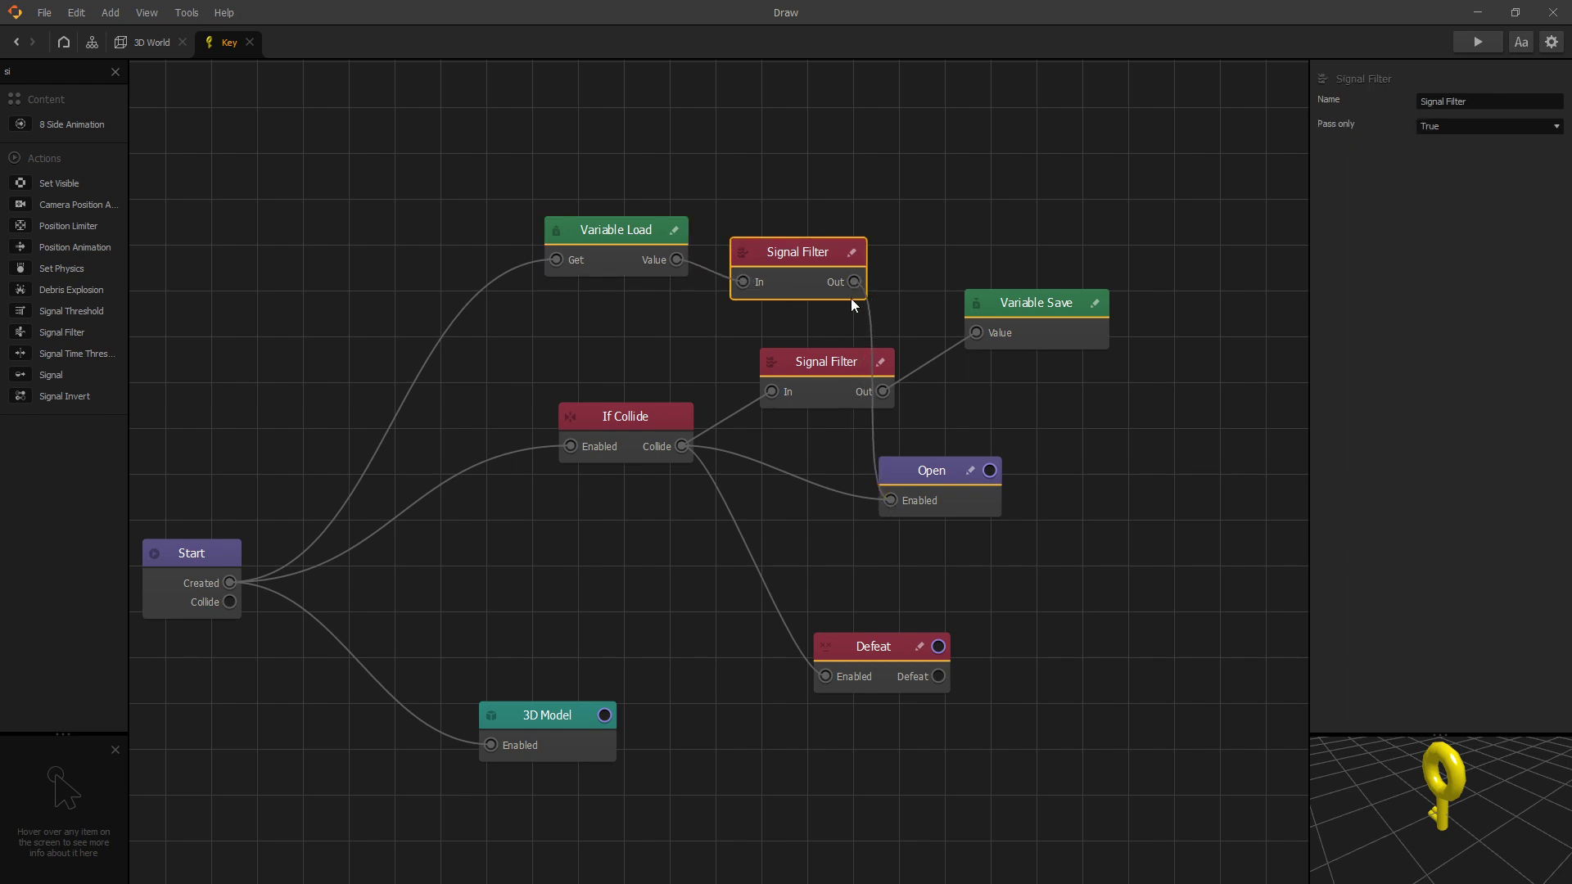
{"action": "left_click_drag", "start_coordinate": [855, 281], "coordinate": [825, 676]}
Pin the Variable Load node's variable name so it can be set separately for each key.
{"action": "left_click", "coordinate": [649, 228]}
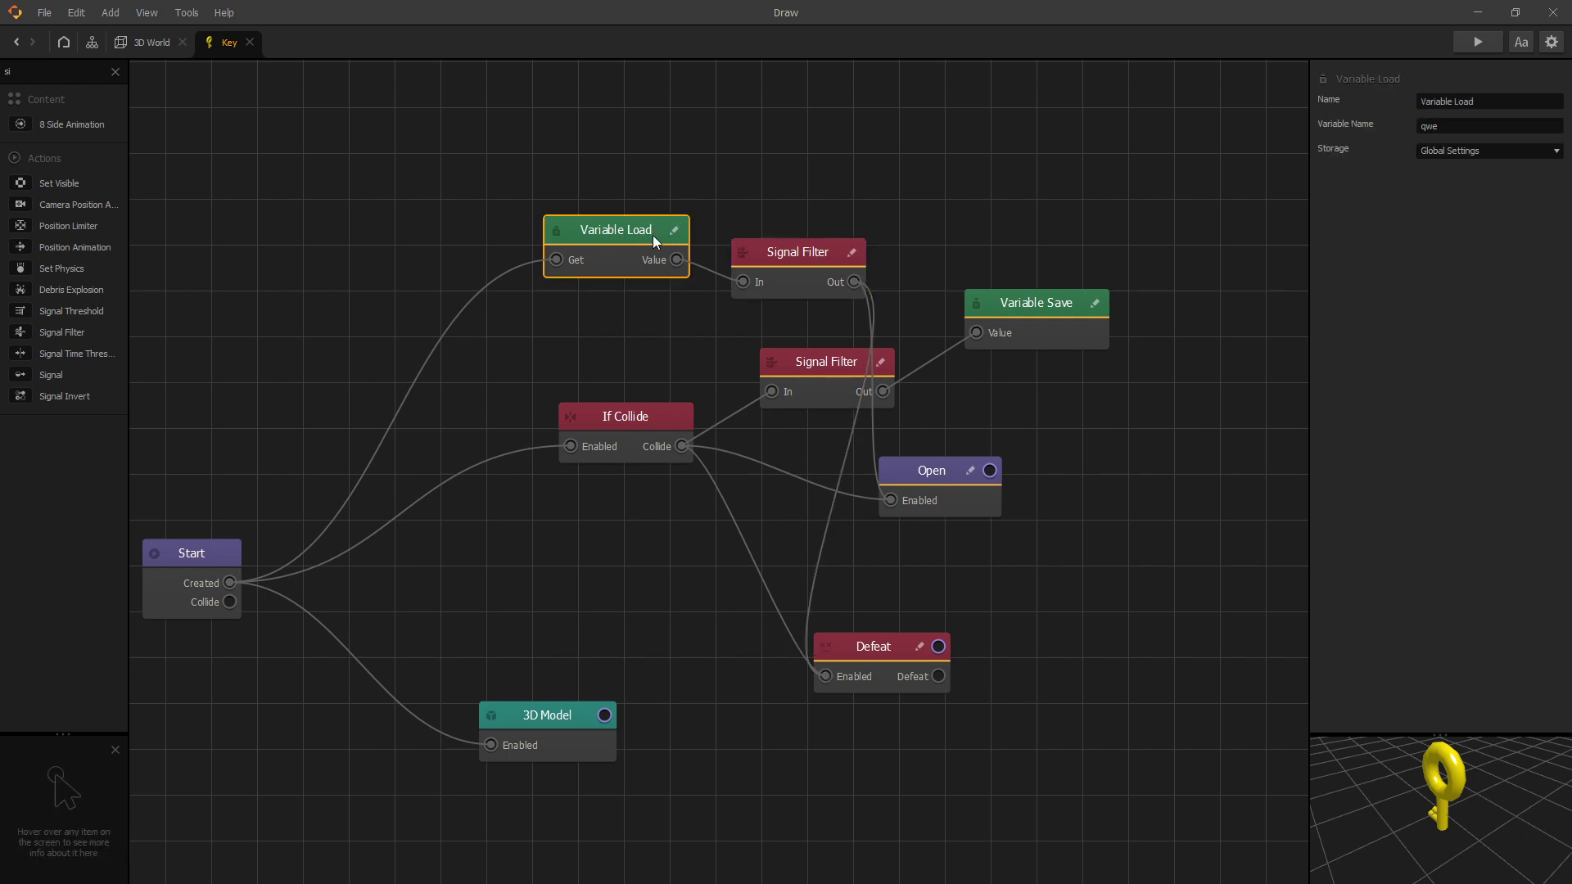
{"action": "mouse_move", "coordinate": [1400, 126]}
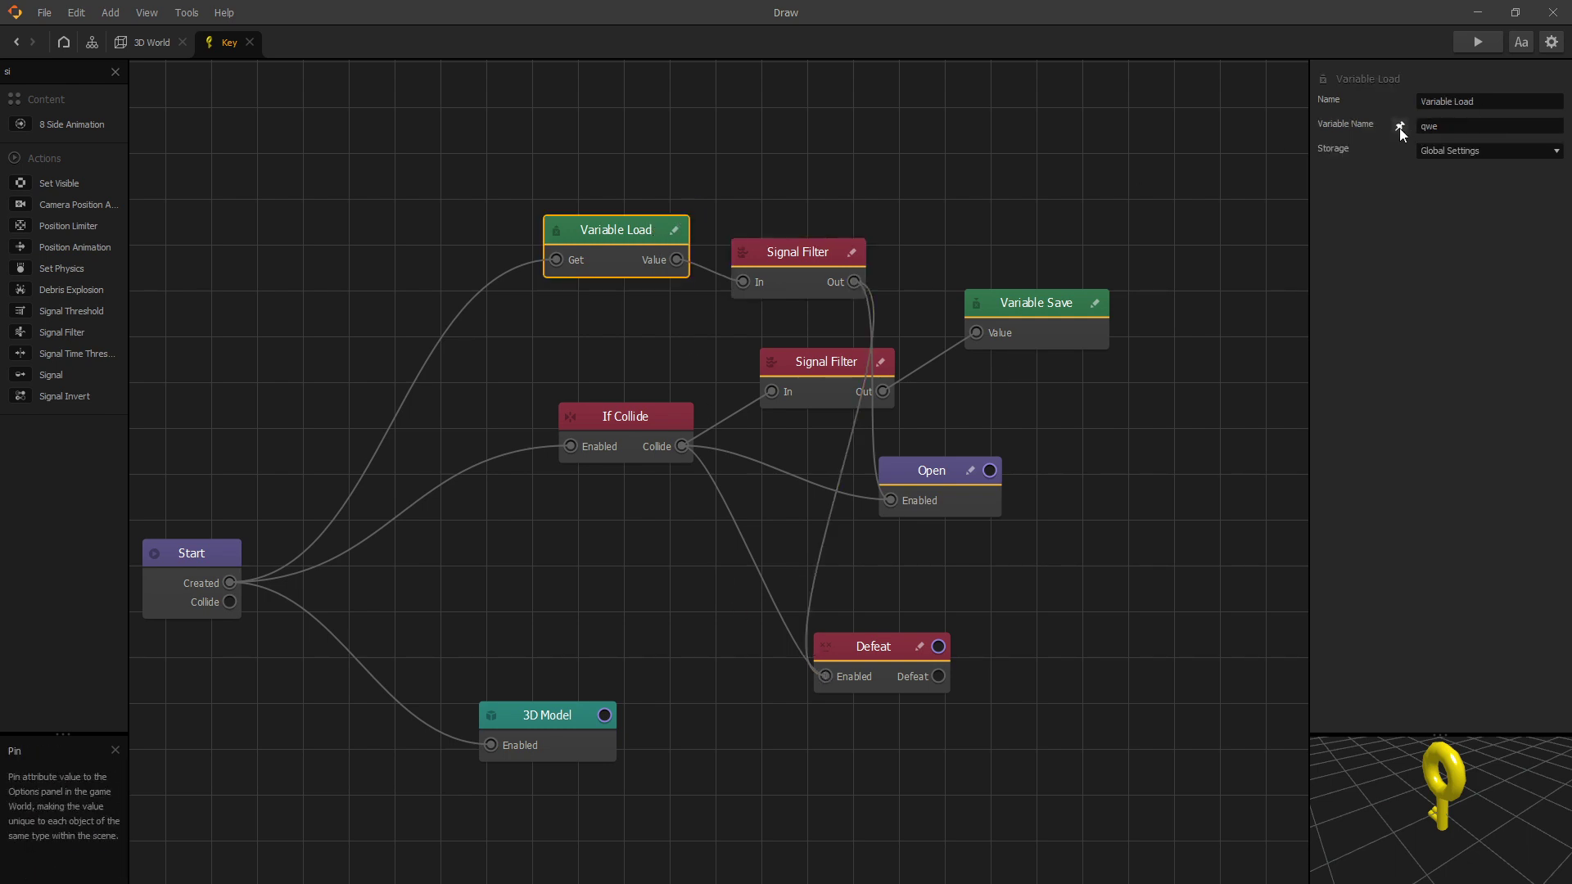
{"action": "left_click", "coordinate": [764, 164]}
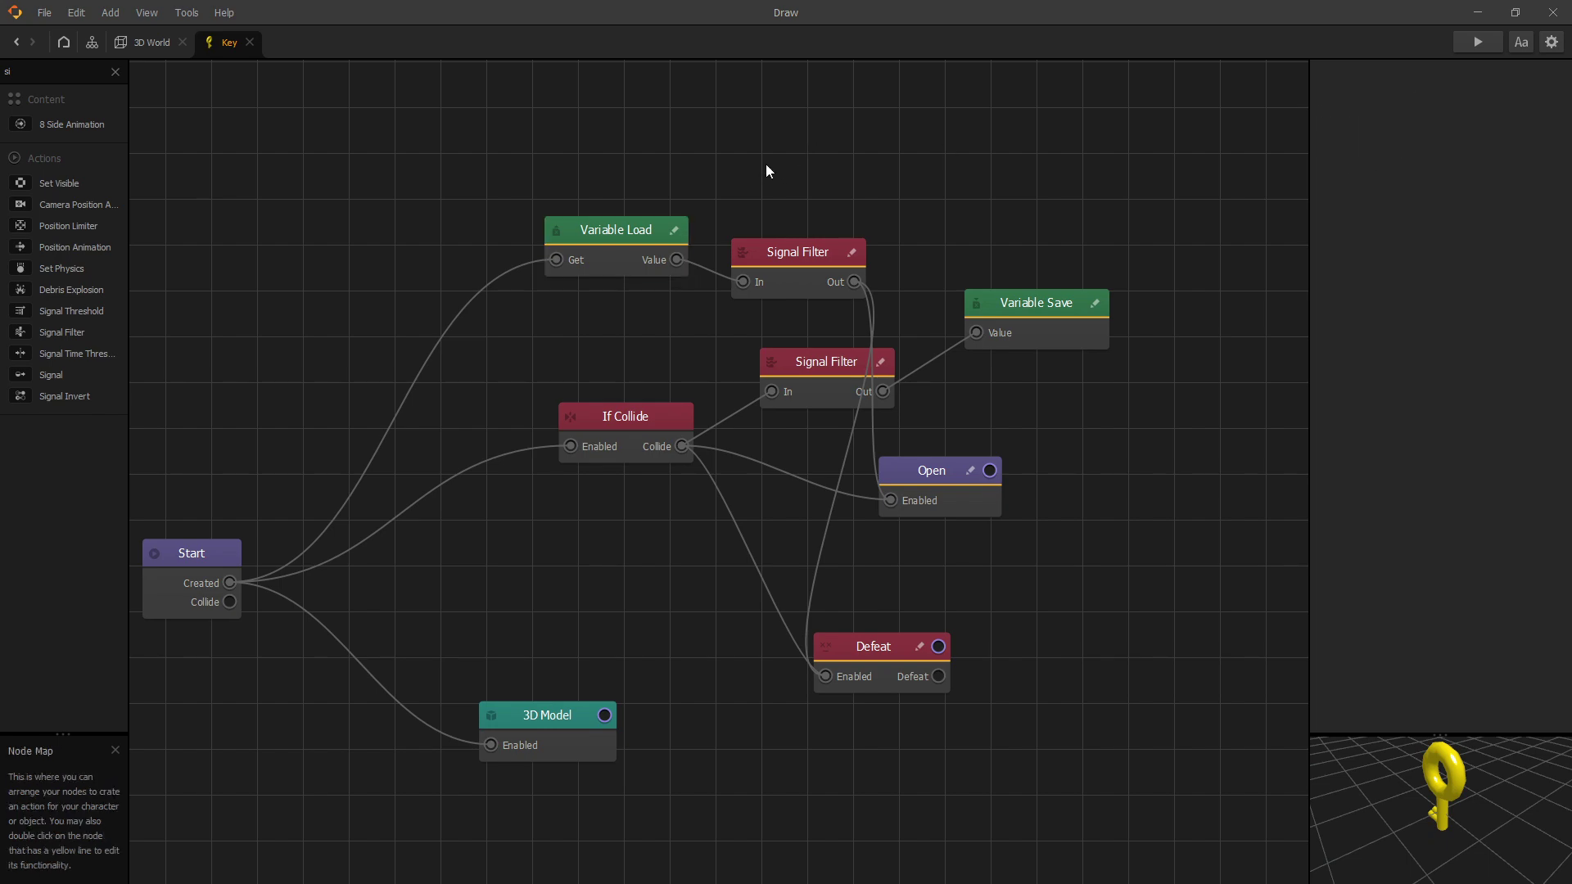
In the 3D World scene, set both the Variable Load and Variable Save names of the key nearest the ball to Key1.
{"action": "left_click", "coordinate": [150, 46]}
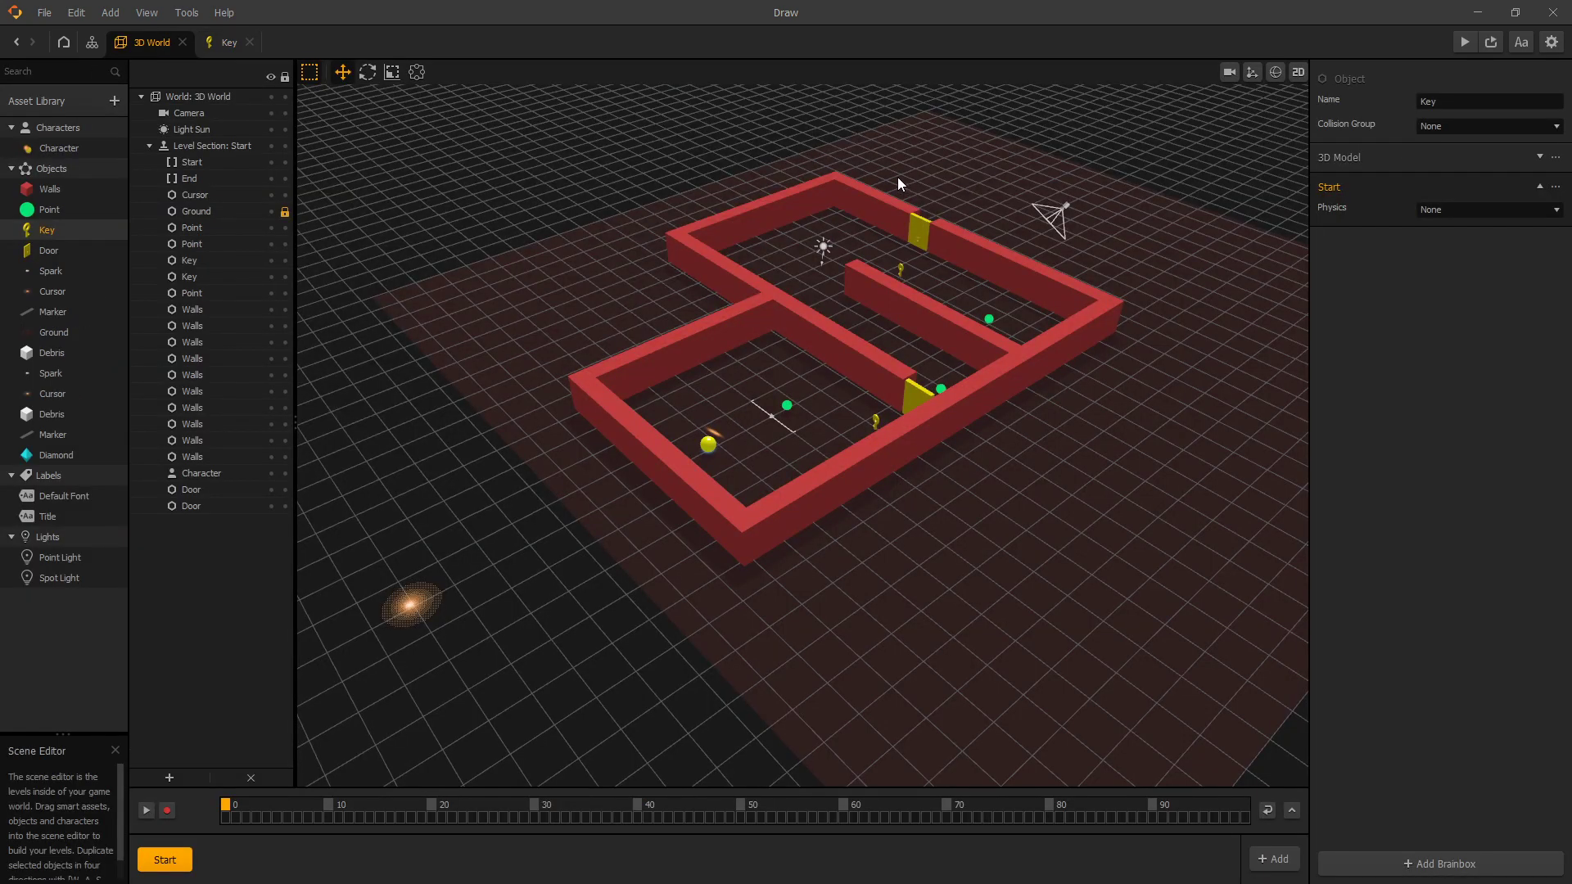
{"action": "scroll", "coordinate": [881, 164], "scroll_direction": "up", "scroll_amount": 3}
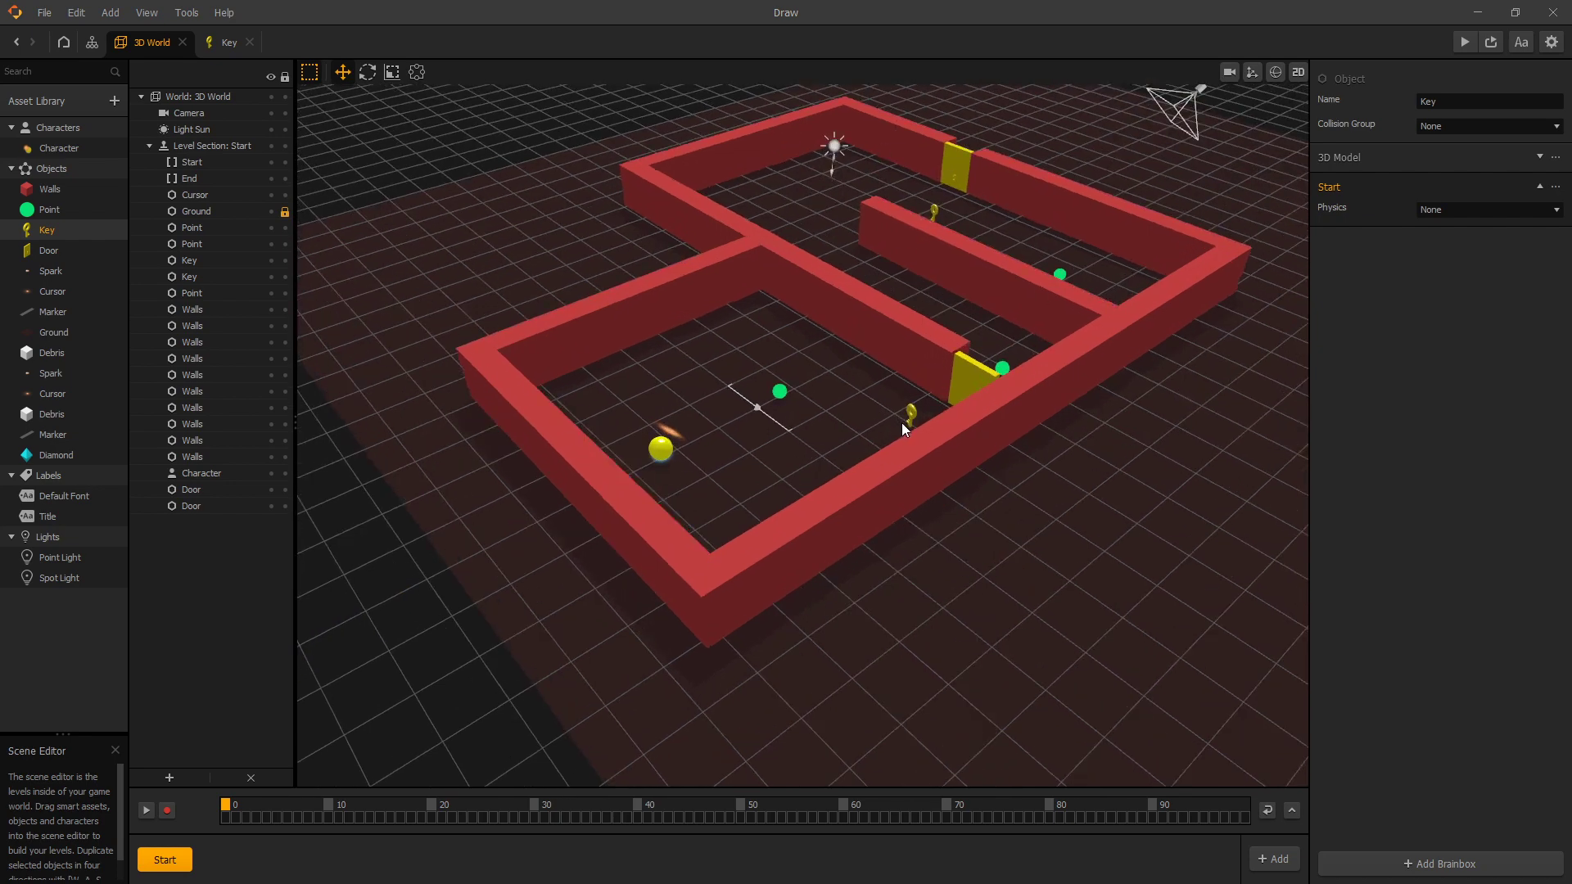
{"action": "left_click", "coordinate": [910, 413]}
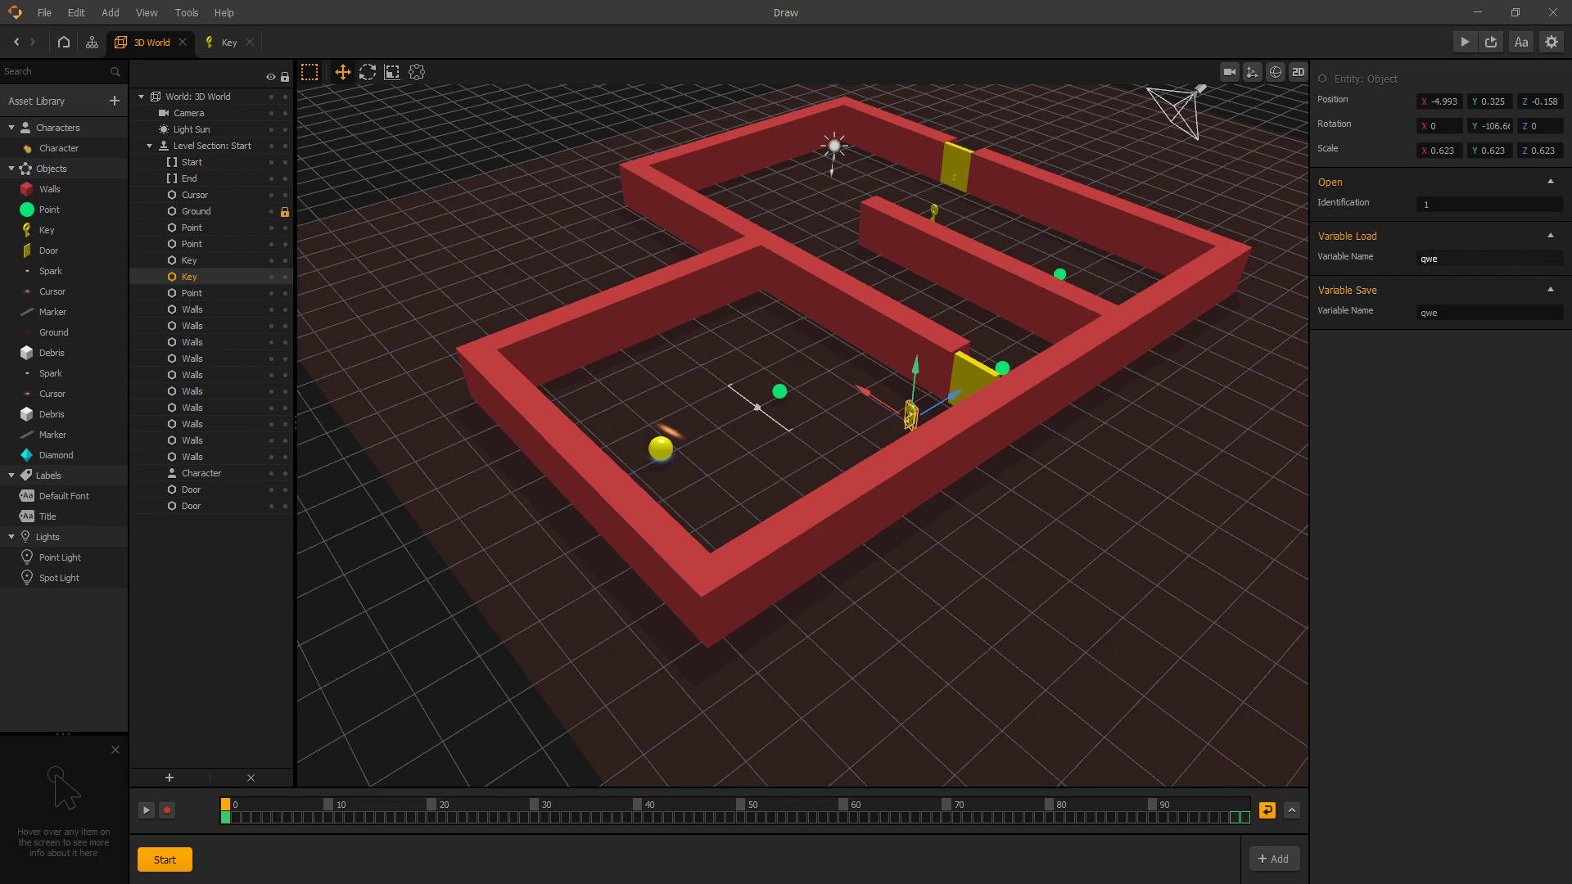
{"action": "double_click", "coordinate": [1429, 258]}
{"action": "type", "text": "Key1"}
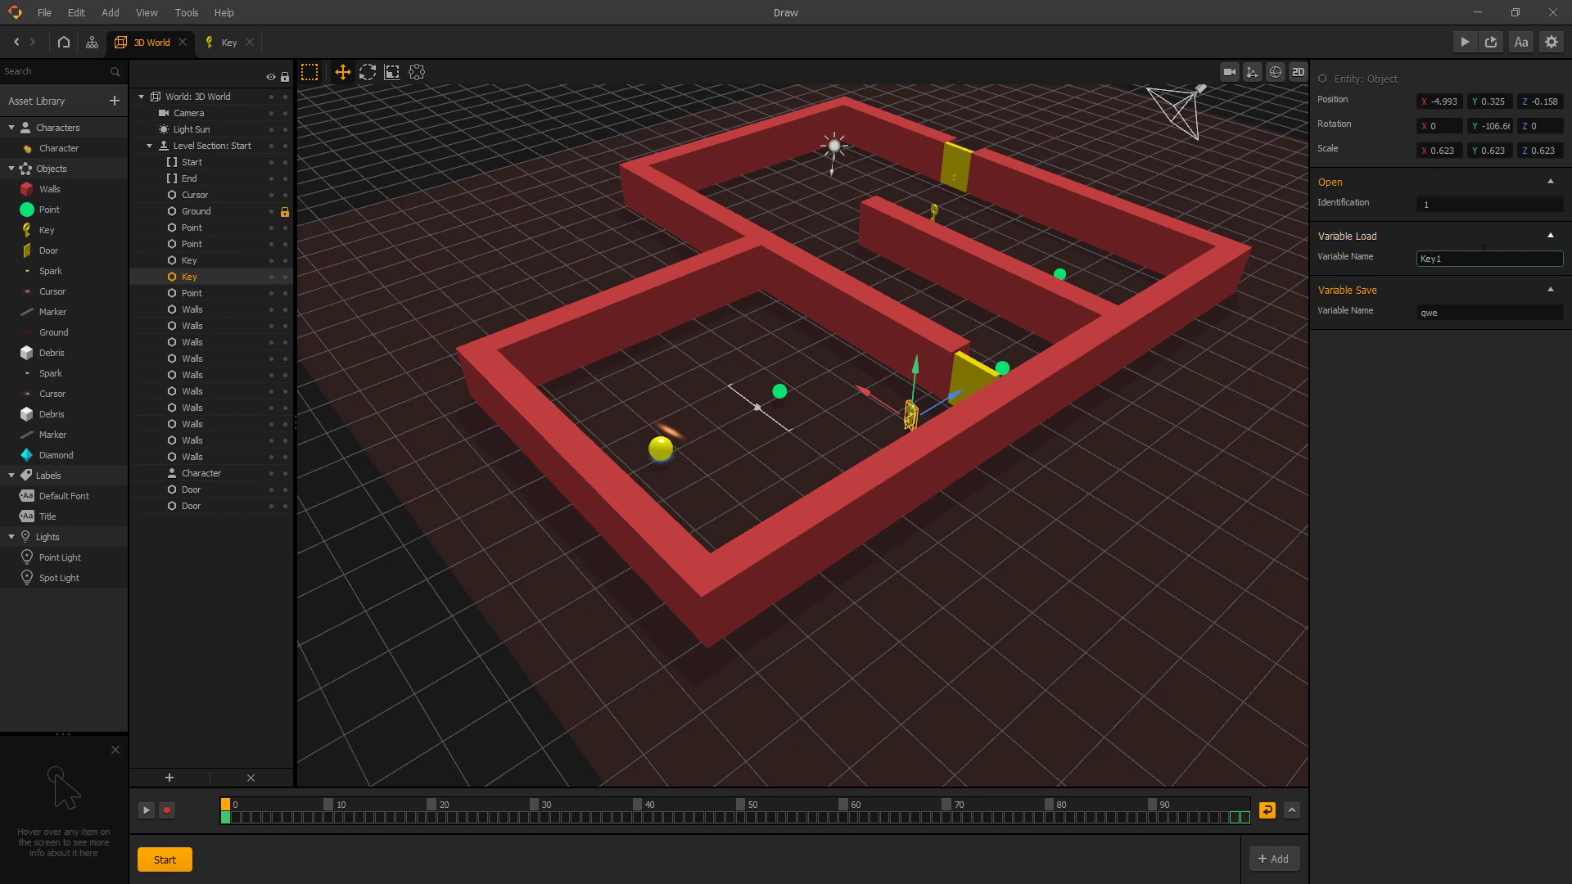
{"action": "double_click", "coordinate": [1448, 314]}
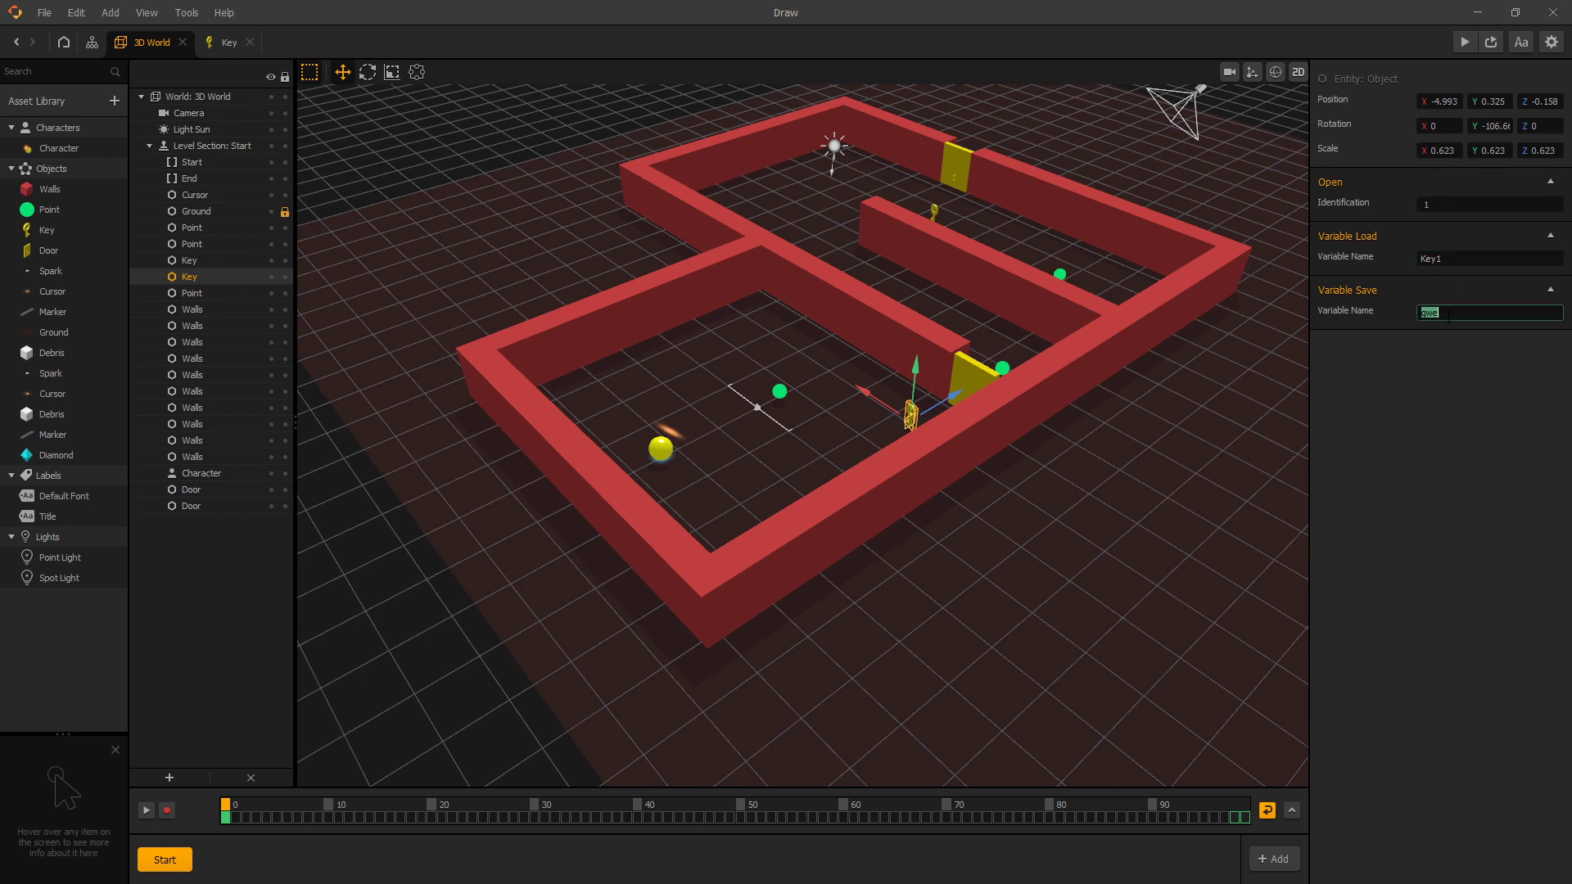
{"action": "type", "text": "Key1"}
{"action": "left_click", "coordinate": [1457, 259]}
Set both the Variable Load and Variable Save names of the farther key, the one with Identification 2, to Key2.
{"action": "left_click", "coordinate": [935, 213]}
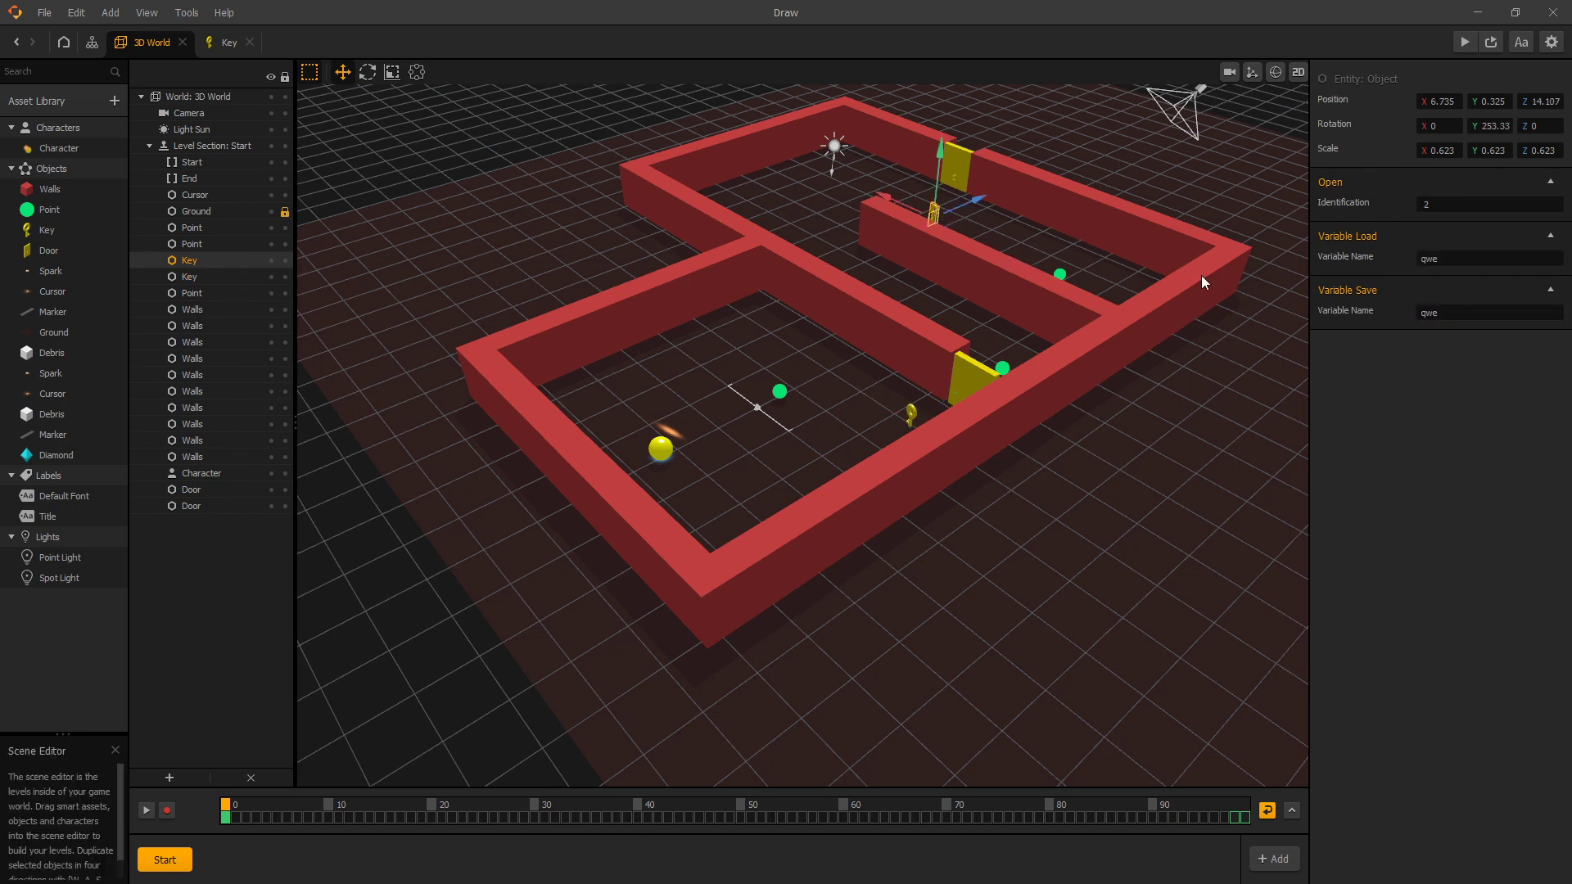
{"action": "left_click", "coordinate": [1455, 259]}
{"action": "type", "text": "Key2"}
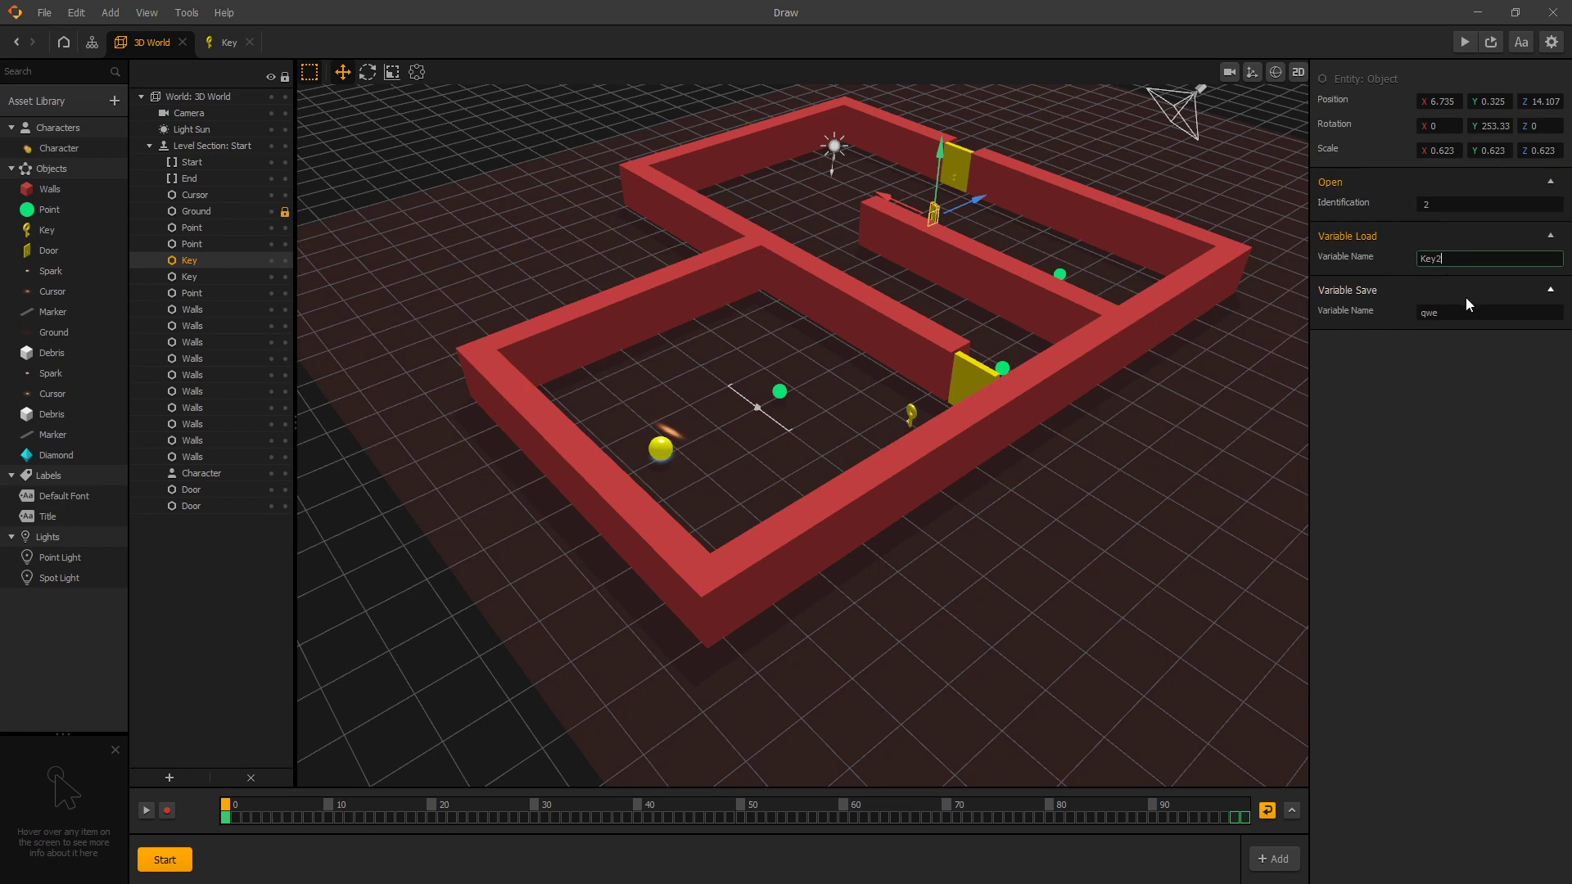
{"action": "left_click", "coordinate": [1461, 310]}
{"action": "type", "text": "K"}
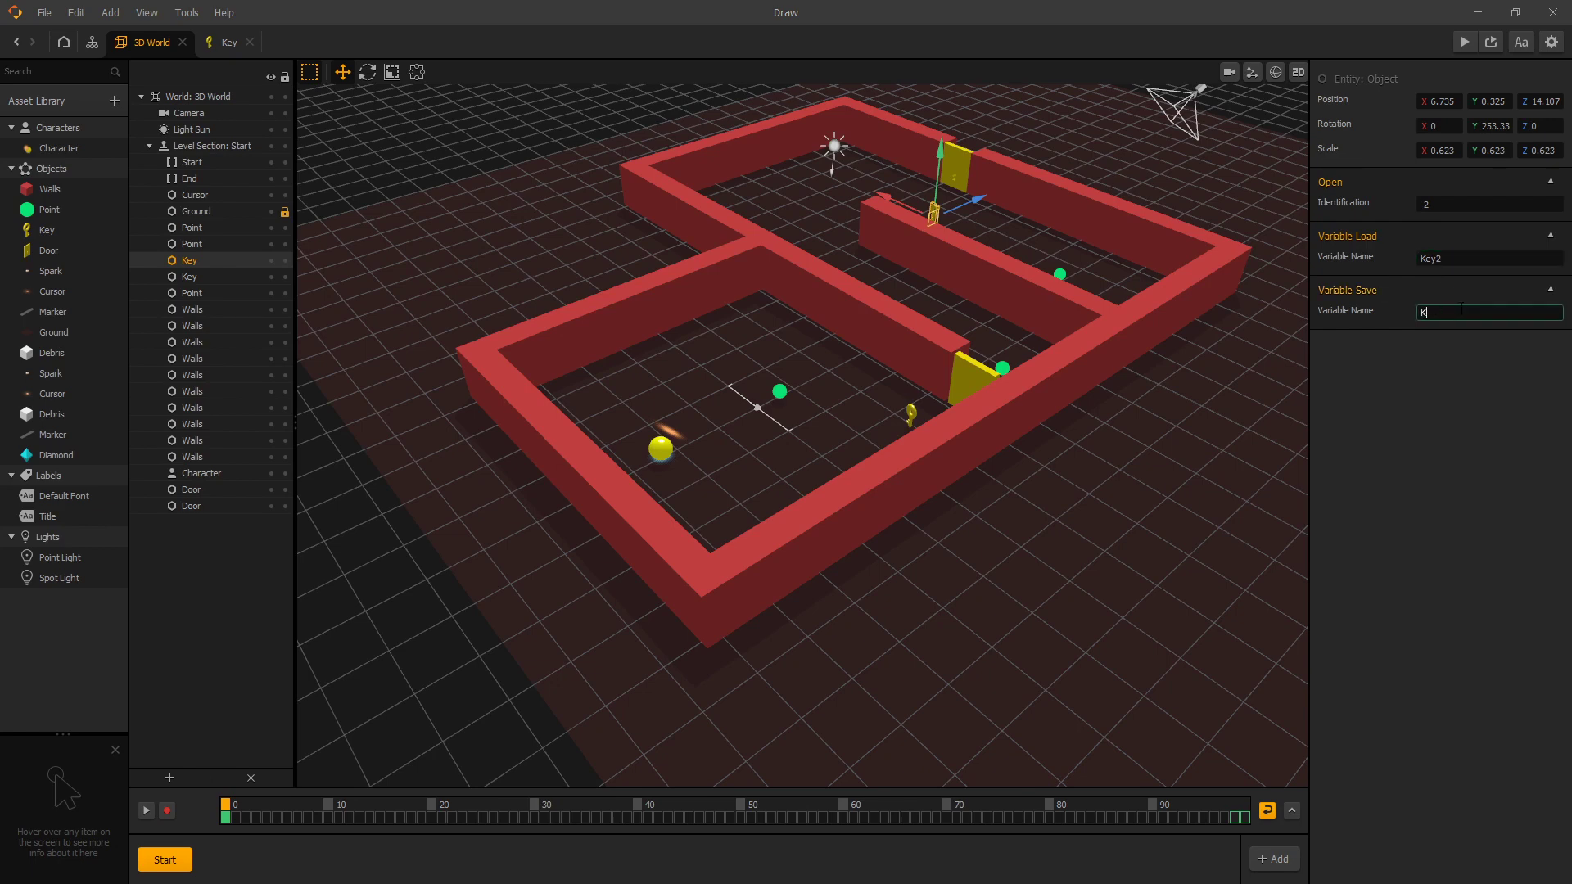
{"action": "type", "text": "ey2"}
{"action": "key", "text": "Return"}
Preview the game and play two rounds, collecting the first key in one round and the second key after restarting.
{"action": "left_click", "coordinate": [1462, 42]}
{"action": "left_click", "coordinate": [481, 652]}
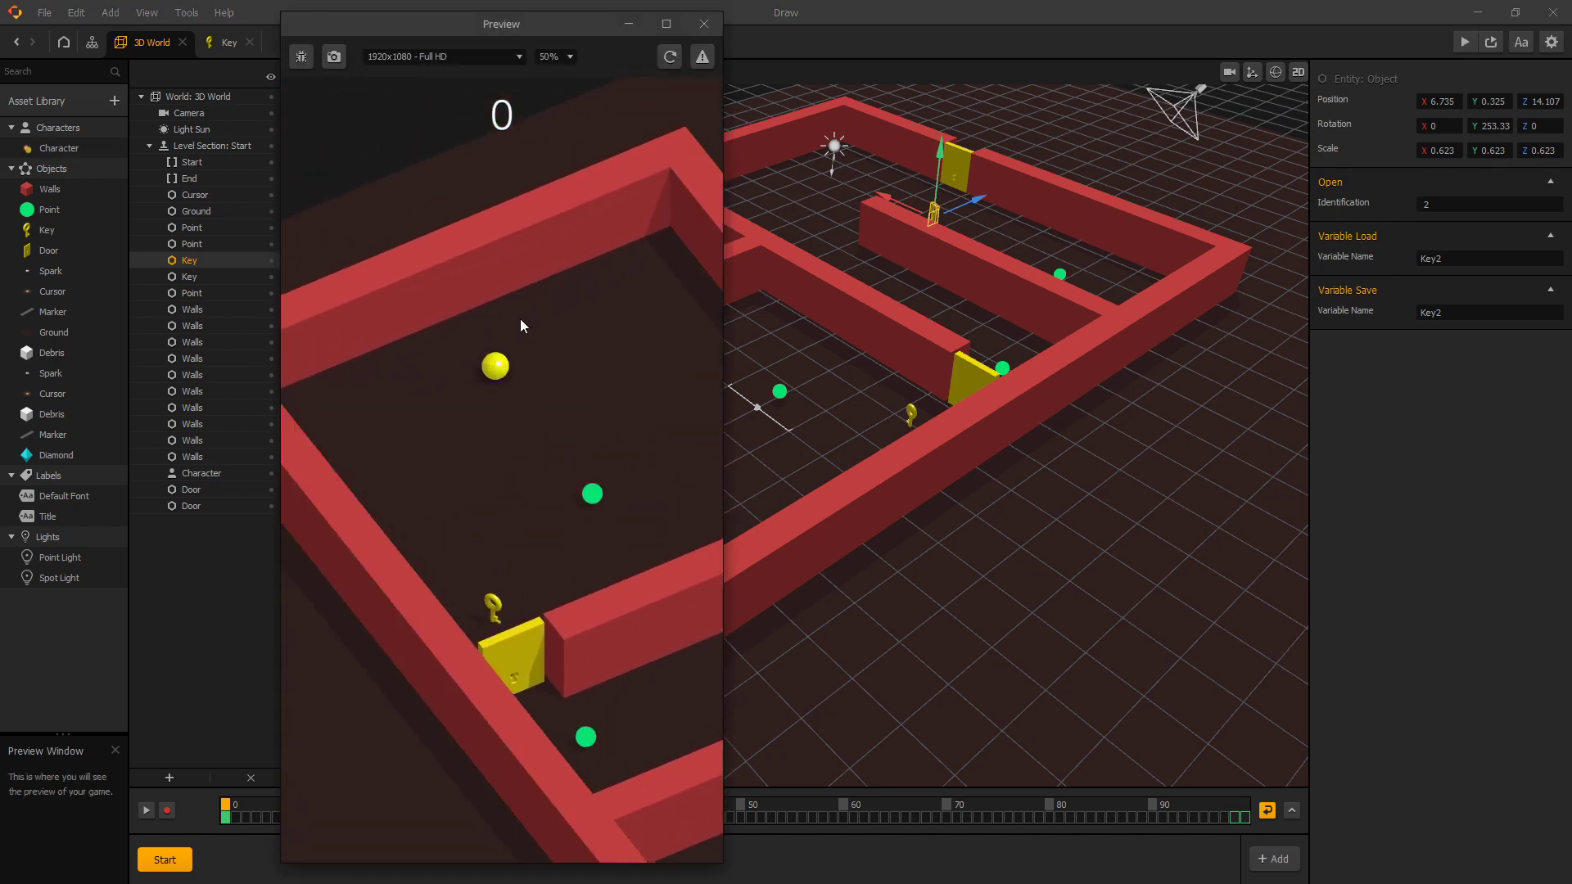
{"action": "mouse_move", "coordinate": [524, 405]}
{"action": "left_mouse_down"}
{"action": "mouse_move", "coordinate": [537, 425]}
{"action": "mouse_move", "coordinate": [465, 421]}
{"action": "mouse_move", "coordinate": [488, 442]}
{"action": "mouse_move", "coordinate": [499, 374]}
{"action": "mouse_move", "coordinate": [480, 390]}
{"action": "mouse_move", "coordinate": [491, 402]}
{"action": "mouse_move", "coordinate": [647, 468]}
{"action": "mouse_move", "coordinate": [720, 435]}
{"action": "mouse_move", "coordinate": [698, 459]}
{"action": "mouse_move", "coordinate": [652, 455]}
{"action": "left_mouse_up"}
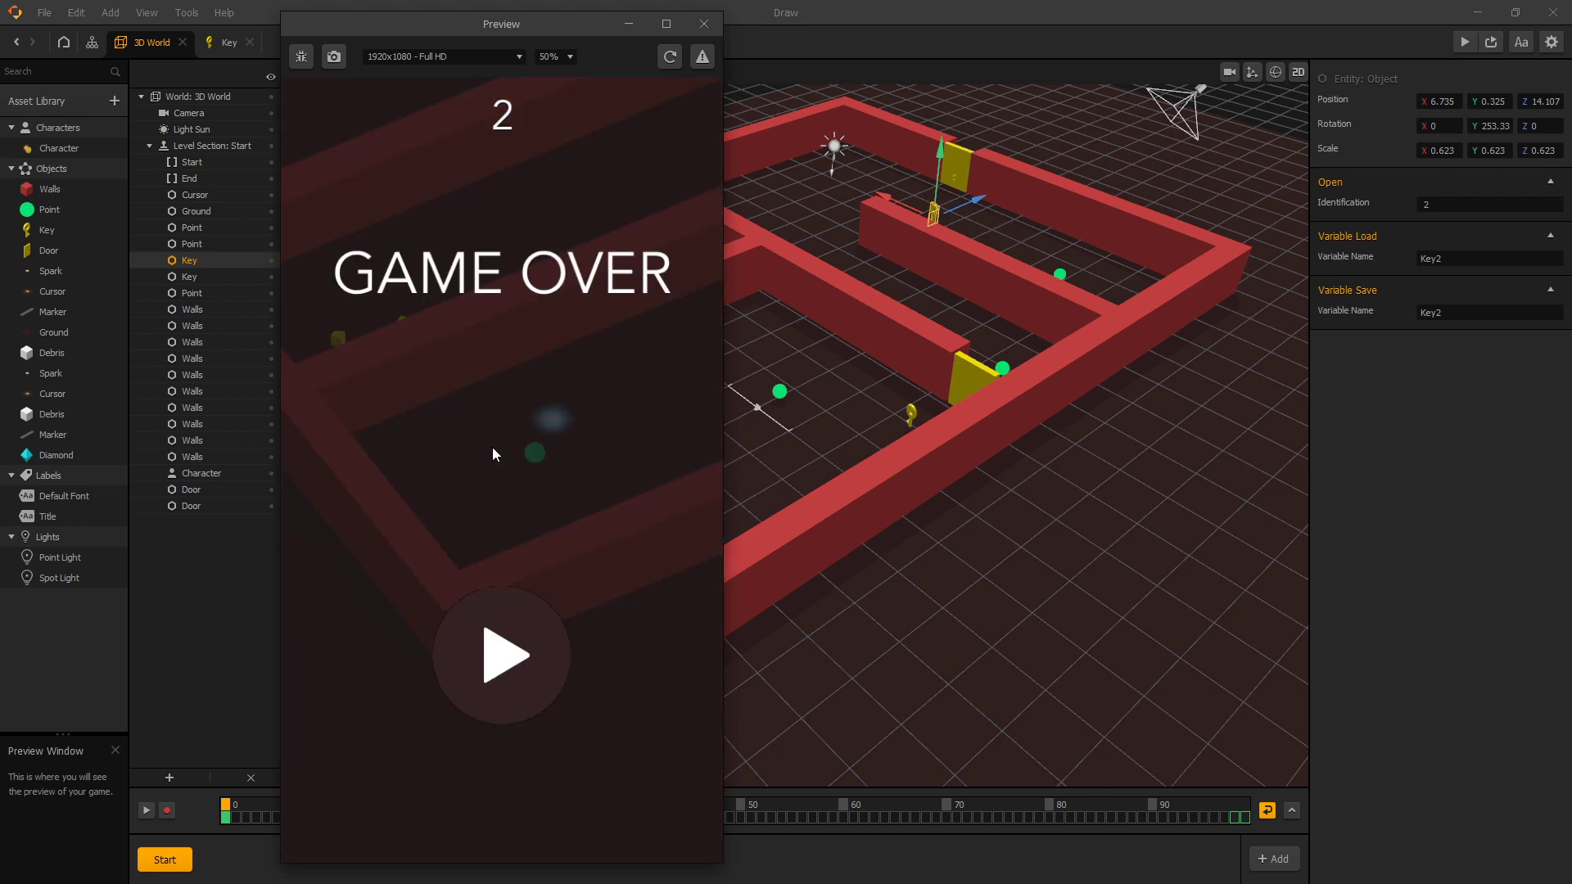
{"action": "left_click", "coordinate": [501, 651]}
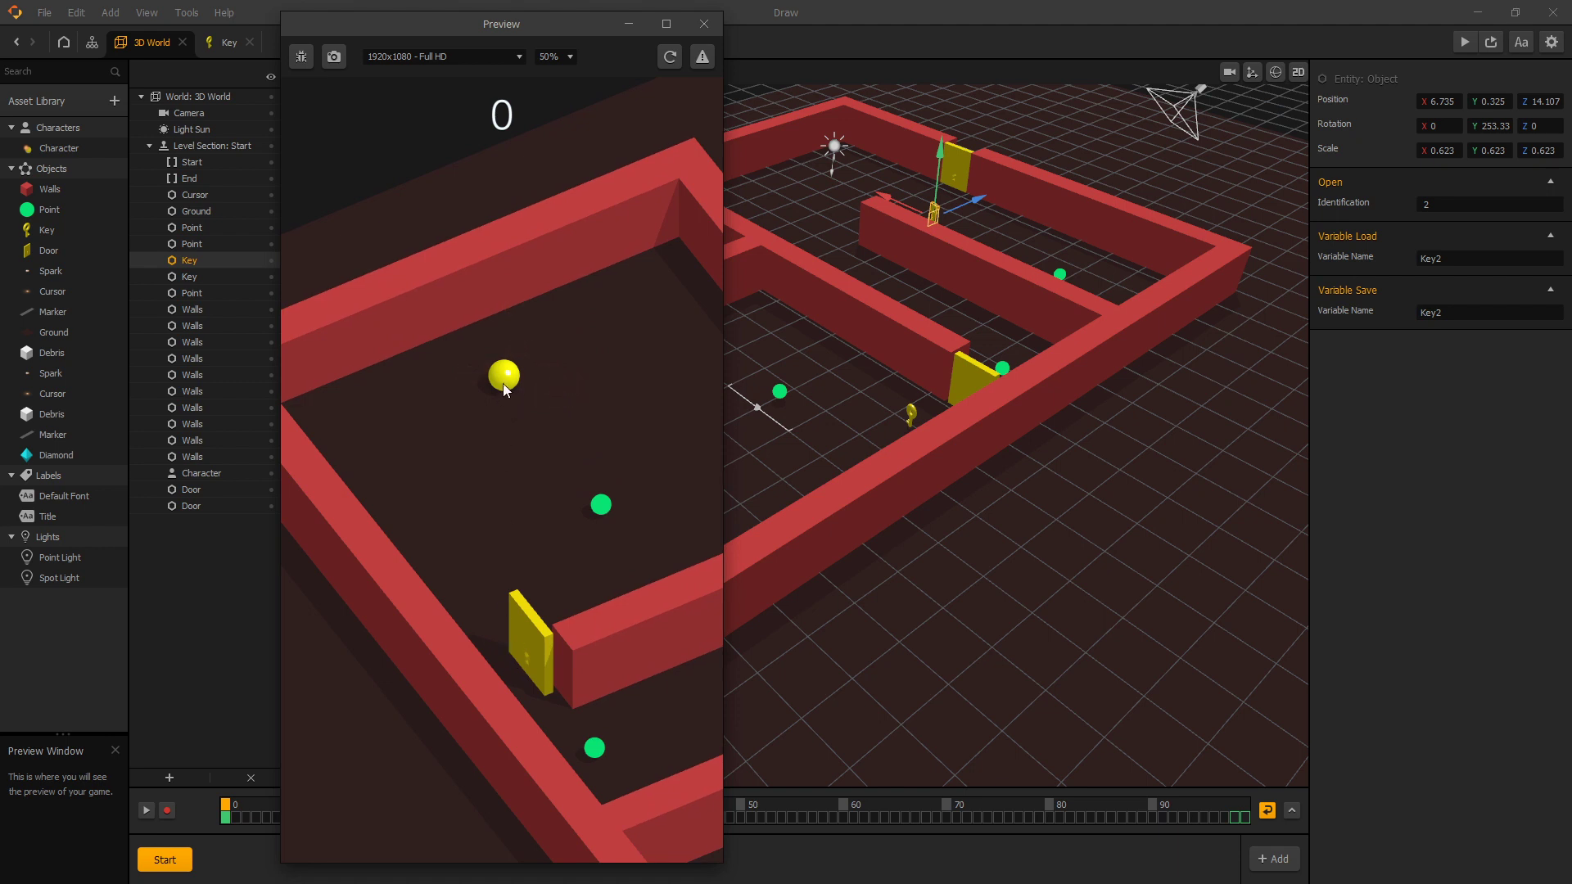
{"action": "mouse_move", "coordinate": [503, 390]}
{"action": "left_mouse_down"}
{"action": "mouse_move", "coordinate": [538, 450]}
{"action": "mouse_move", "coordinate": [519, 429]}
{"action": "mouse_move", "coordinate": [396, 406]}
{"action": "mouse_move", "coordinate": [473, 405]}
{"action": "mouse_move", "coordinate": [518, 464]}
{"action": "mouse_move", "coordinate": [601, 455]}
{"action": "mouse_move", "coordinate": [729, 329]}
{"action": "mouse_move", "coordinate": [724, 302]}
{"action": "mouse_move", "coordinate": [614, 353]}
{"action": "mouse_move", "coordinate": [626, 330]}
{"action": "mouse_move", "coordinate": [641, 365]}
{"action": "mouse_move", "coordinate": [580, 483]}
{"action": "mouse_move", "coordinate": [479, 484]}
{"action": "mouse_move", "coordinate": [379, 409]}
{"action": "mouse_move", "coordinate": [480, 411]}
{"action": "mouse_move", "coordinate": [656, 506]}
{"action": "mouse_move", "coordinate": [657, 527]}
{"action": "mouse_move", "coordinate": [607, 363]}
{"action": "left_mouse_up"}
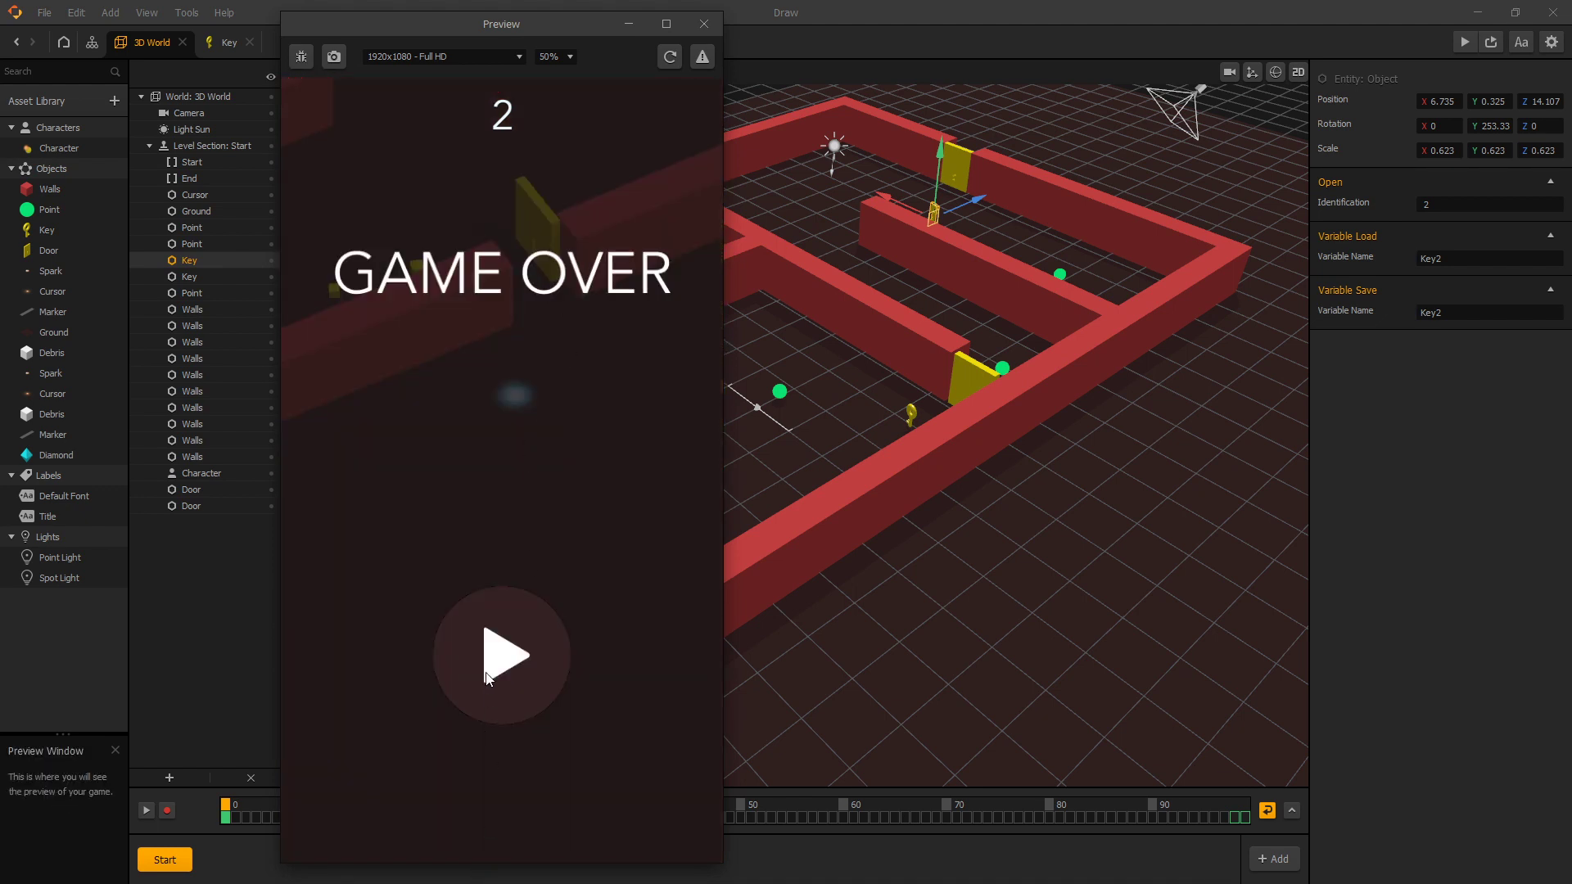
Restart the previewed level and steer the ball through the maze to check both doors after the keys were collected.
{"action": "left_click", "coordinate": [487, 678]}
{"action": "mouse_move", "coordinate": [491, 344]}
{"action": "left_mouse_down"}
{"action": "mouse_move", "coordinate": [514, 386]}
{"action": "mouse_move", "coordinate": [490, 395]}
{"action": "mouse_move", "coordinate": [478, 523]}
{"action": "mouse_move", "coordinate": [544, 480]}
{"action": "left_mouse_up"}
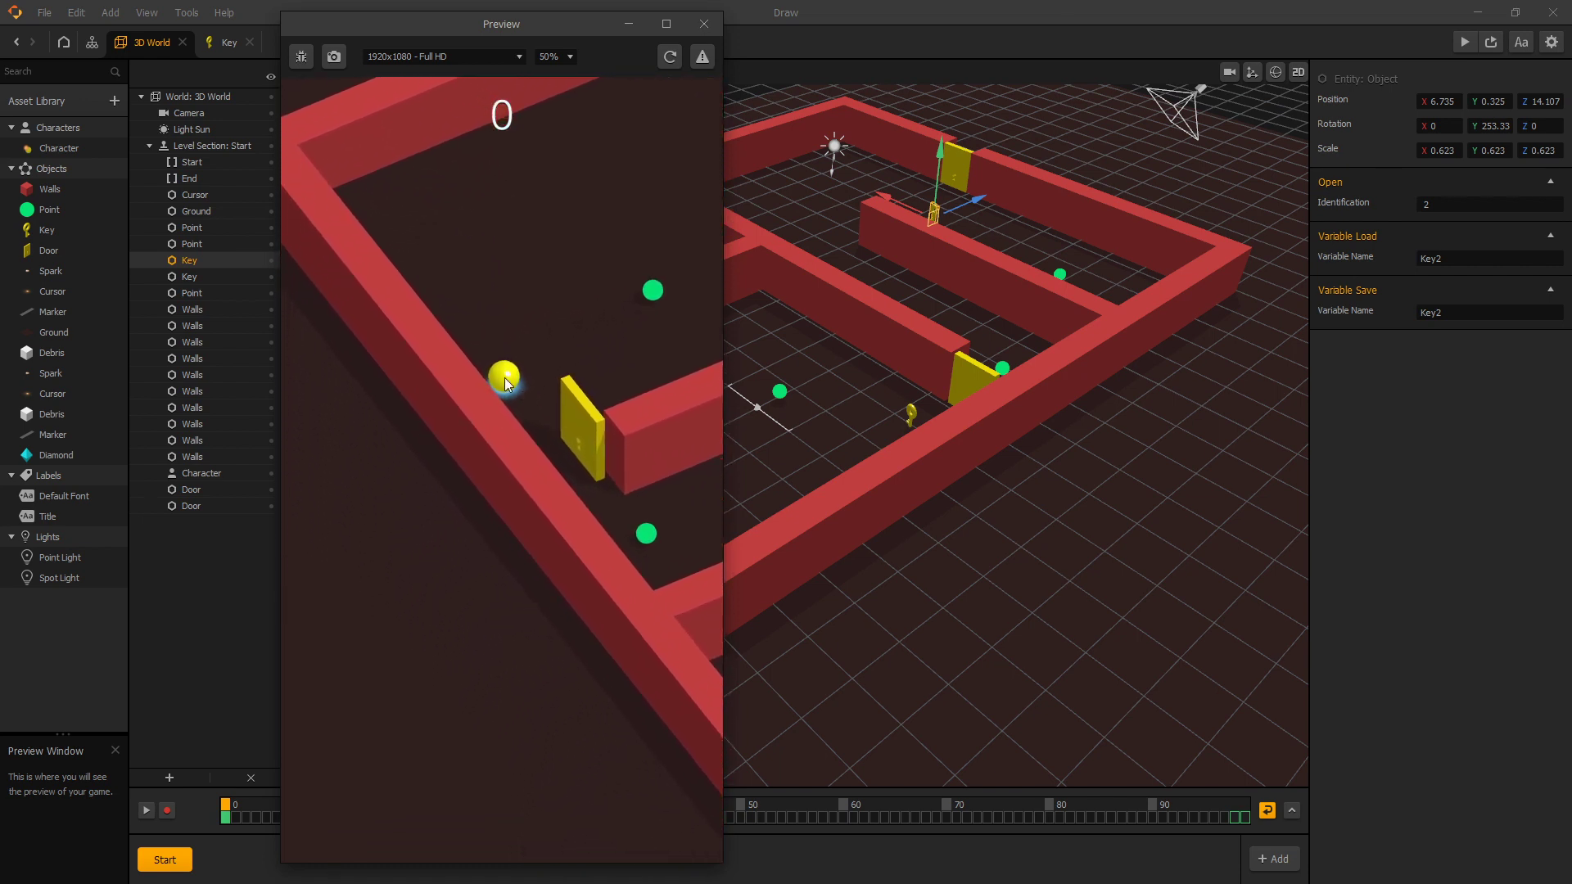
{"action": "mouse_move", "coordinate": [504, 376]}
{"action": "left_mouse_down"}
{"action": "mouse_move", "coordinate": [544, 432]}
{"action": "mouse_move", "coordinate": [706, 286]}
{"action": "left_mouse_up"}
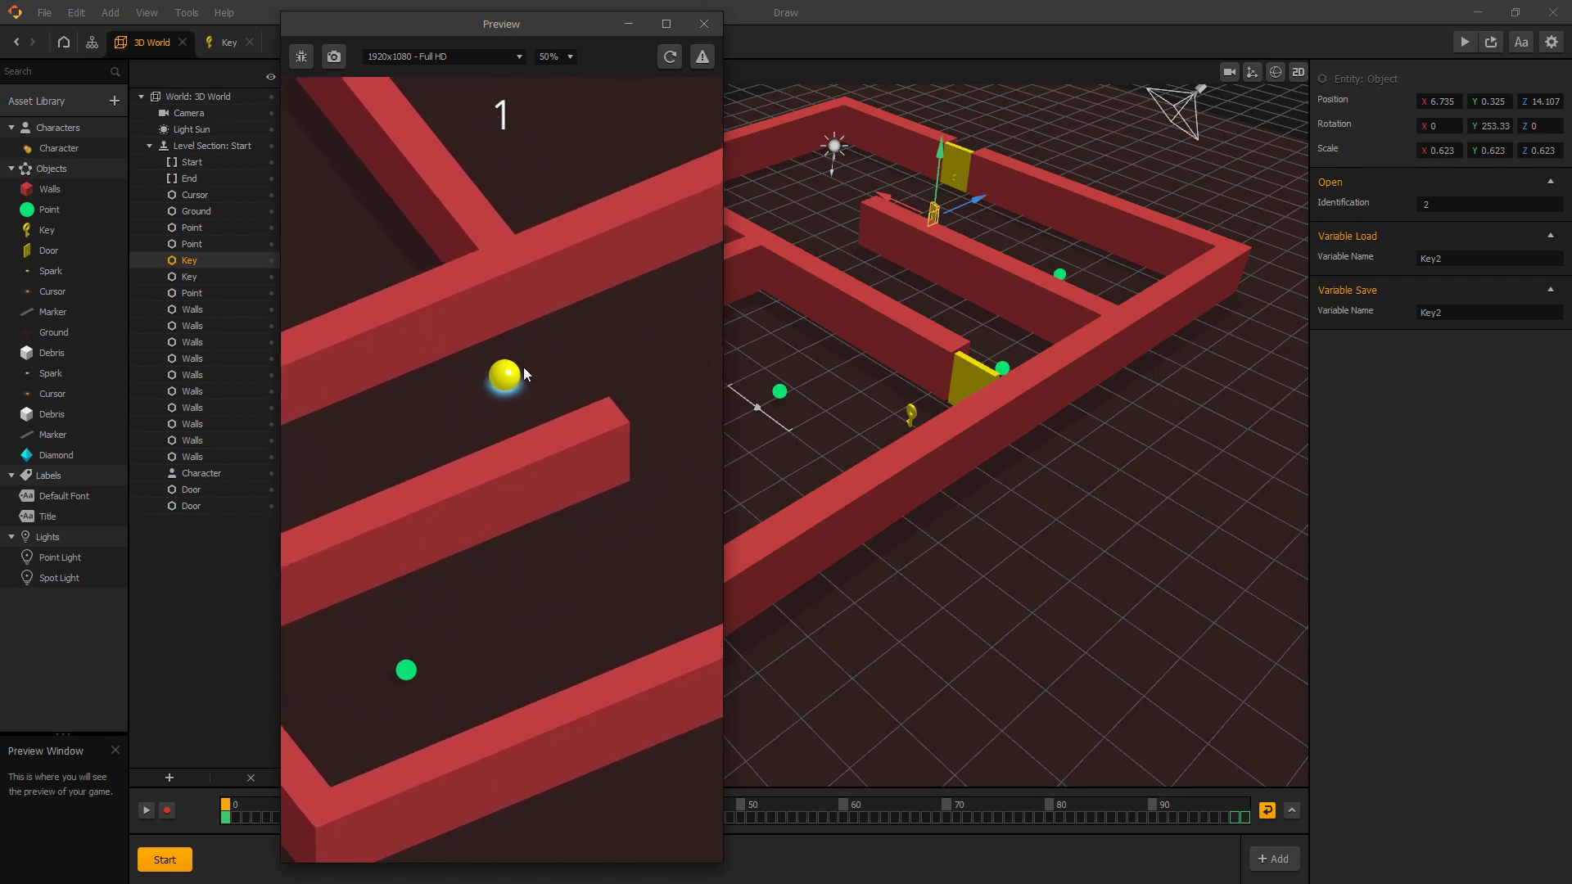
{"action": "mouse_move", "coordinate": [521, 370]}
{"action": "left_mouse_down"}
{"action": "mouse_move", "coordinate": [605, 390]}
{"action": "mouse_move", "coordinate": [629, 517]}
{"action": "left_mouse_up"}
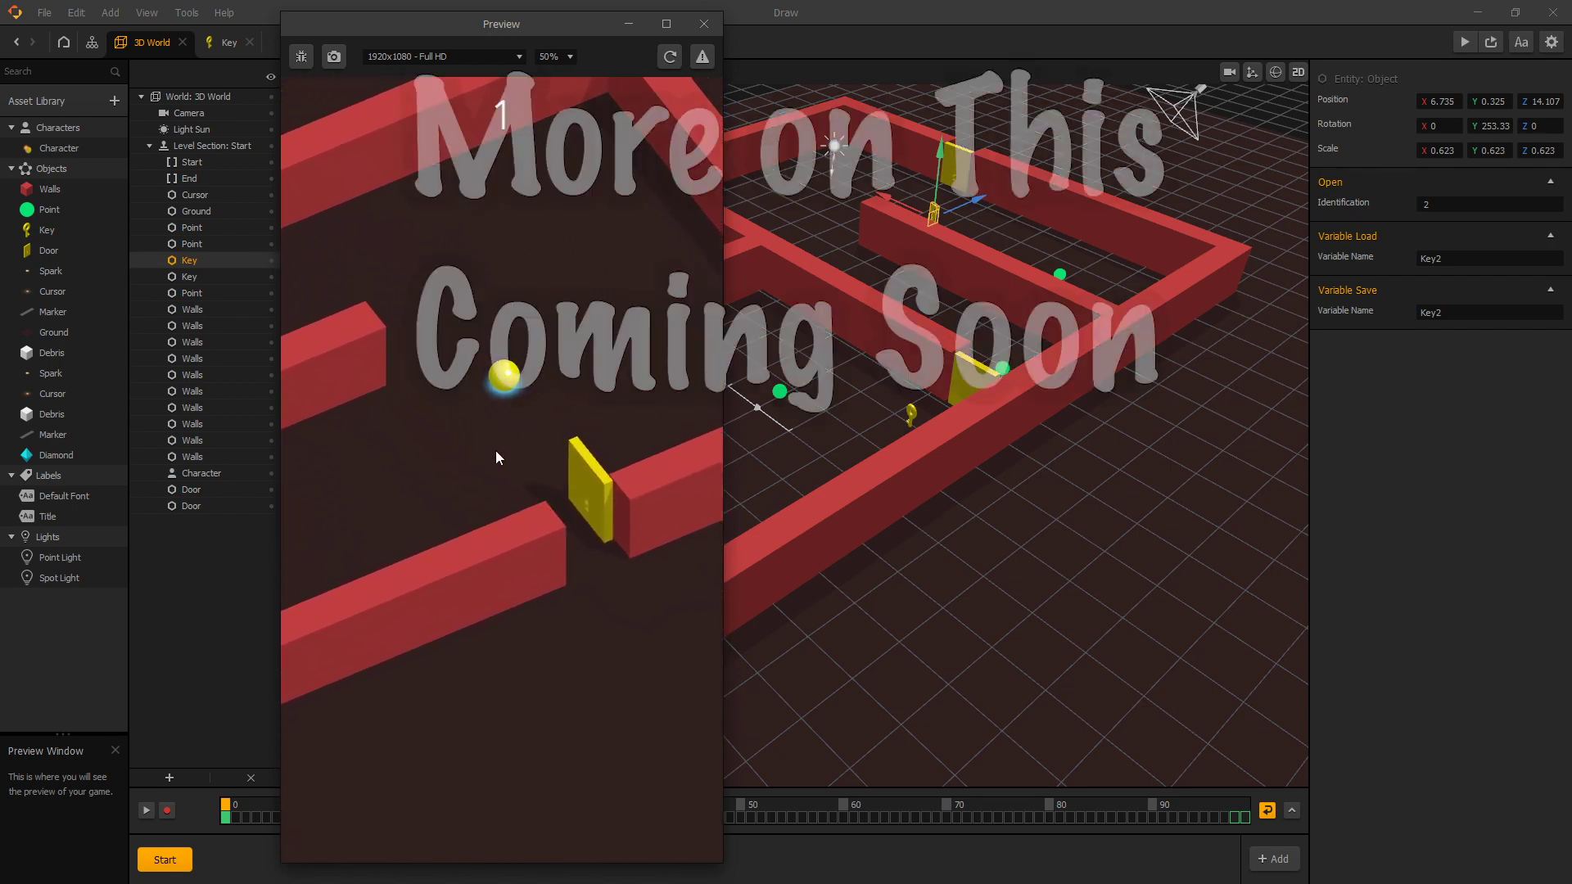